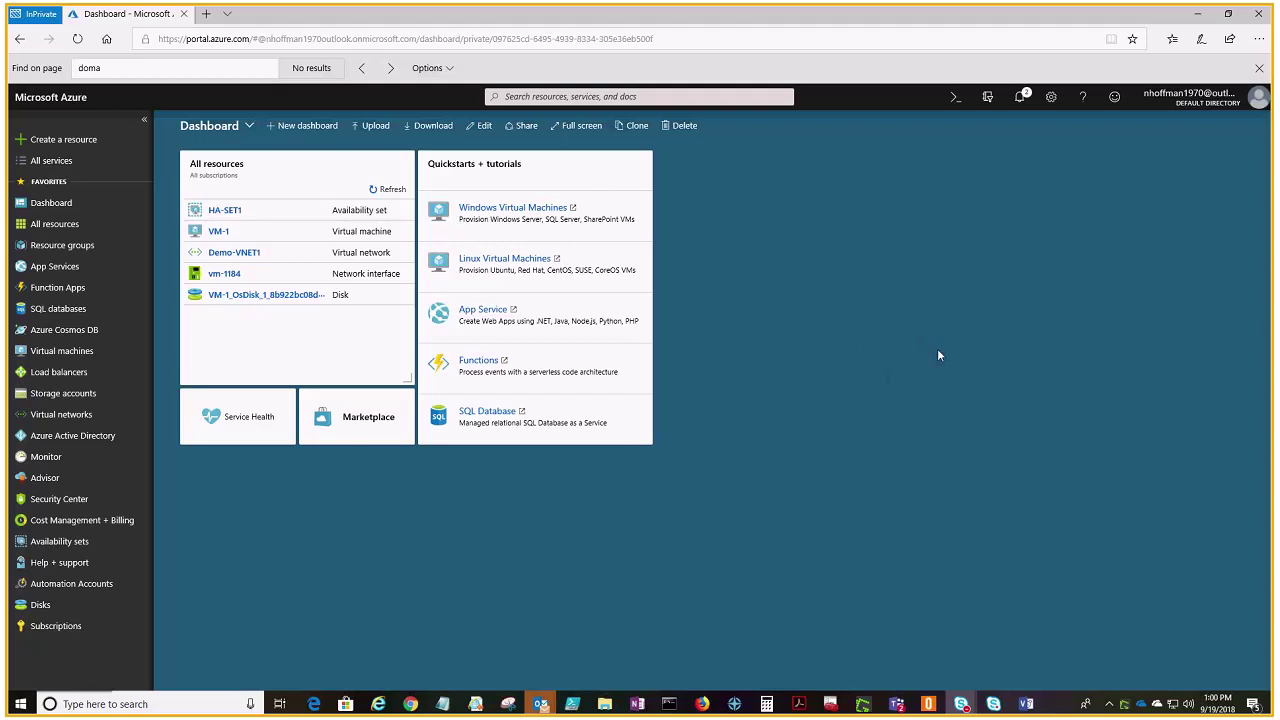
Step: View the available tiles in the dashboard's Tile Gallery, then finish customizing without adding any
left_click(482, 126)
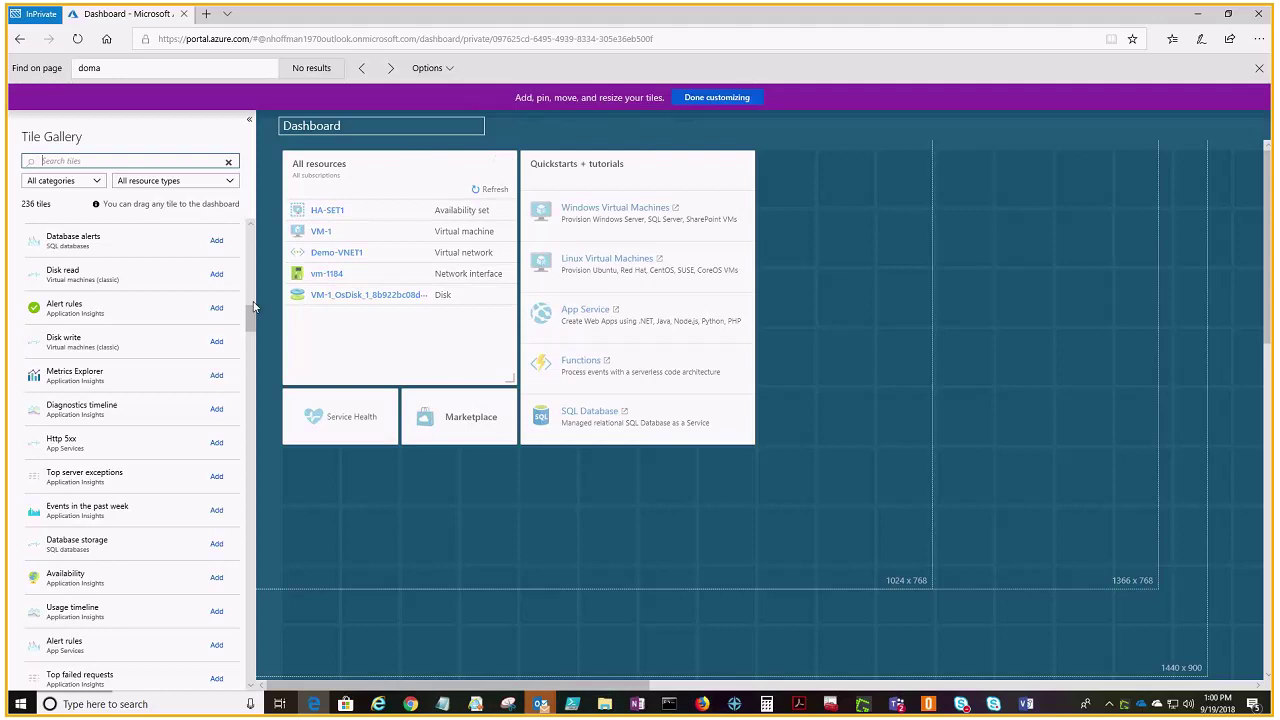
left_click_drag(254, 307, 252, 232)
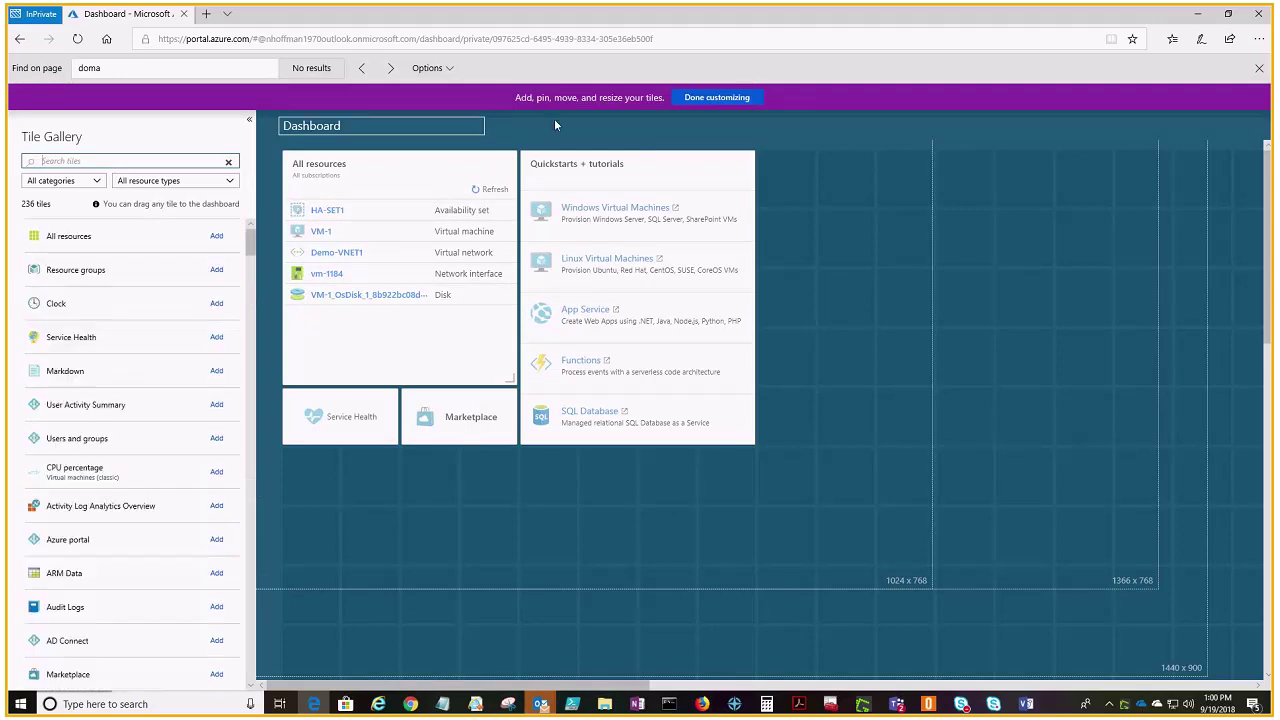
left_click(714, 98)
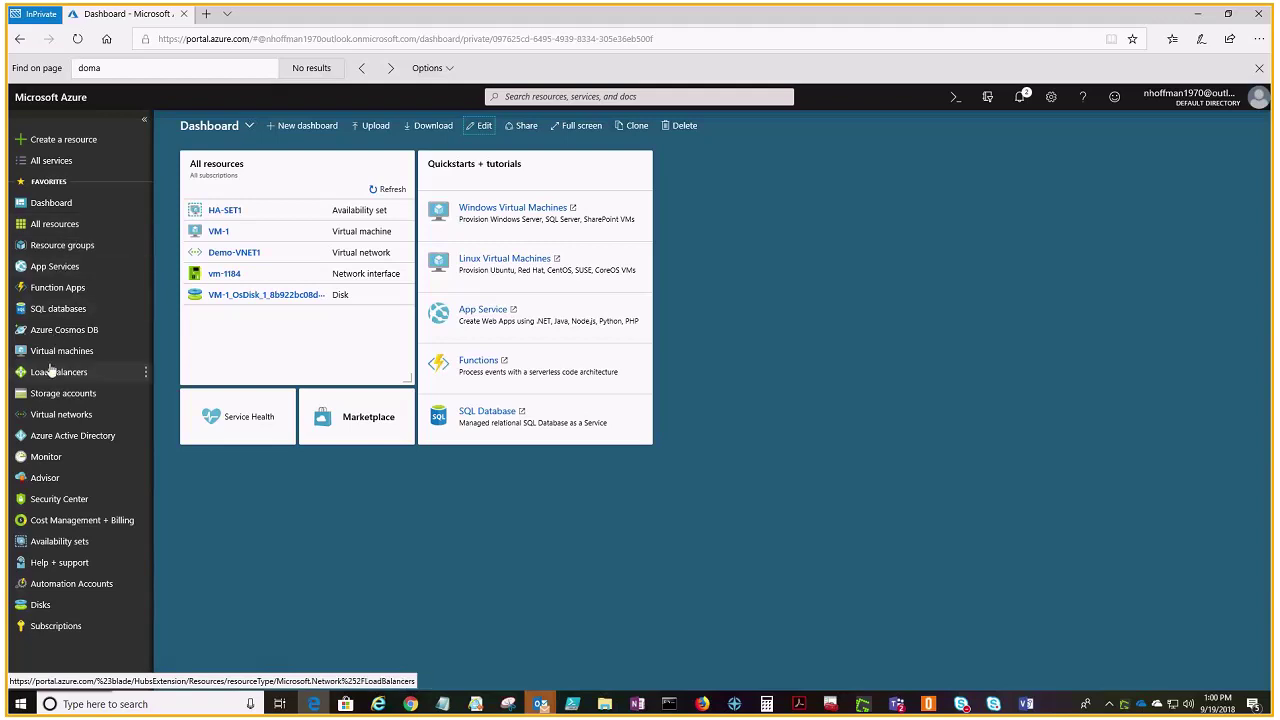
Step: Examine the overview of virtual machine VM-1 and the resources in its resource group RG-Test
left_click(50, 354)
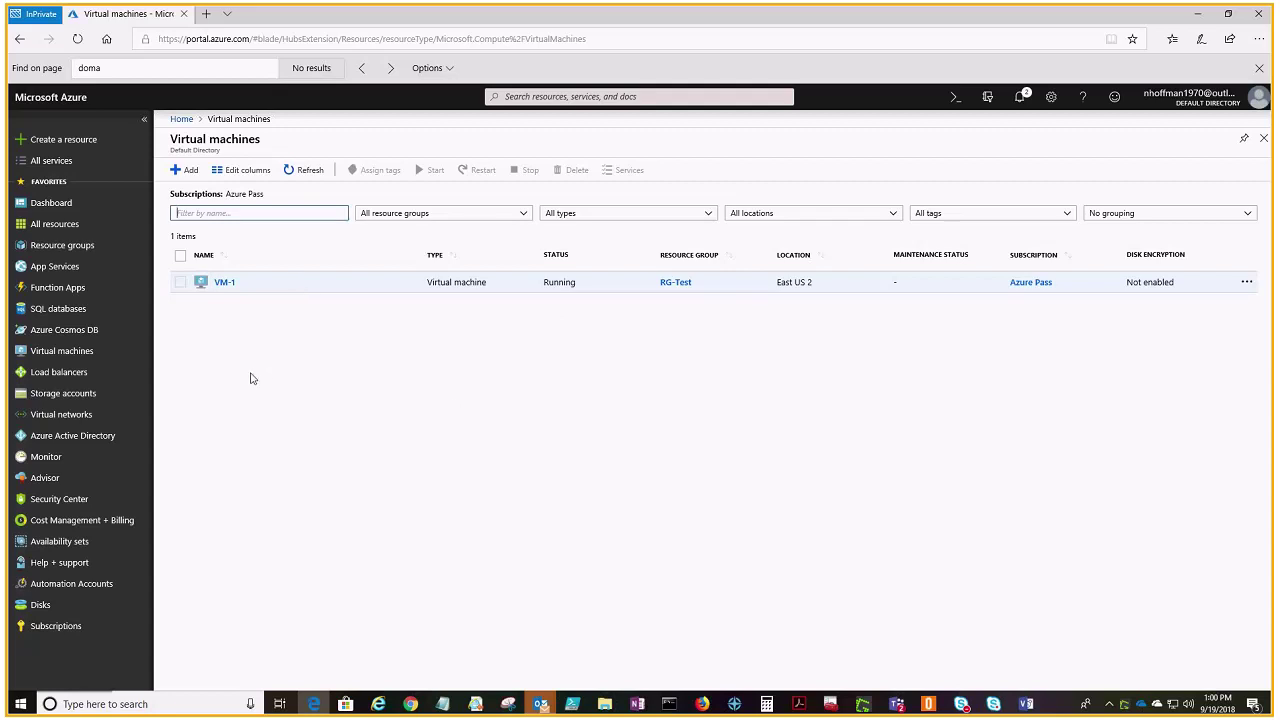
left_click(224, 283)
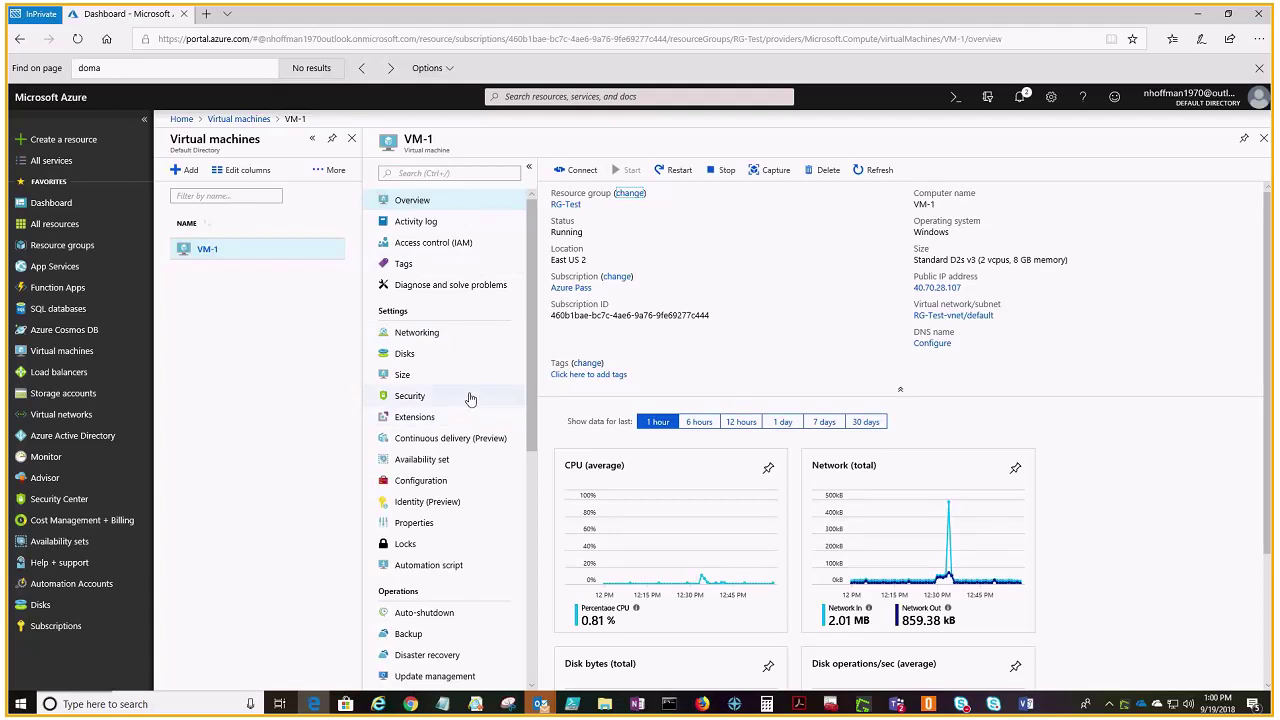
left_click(566, 204)
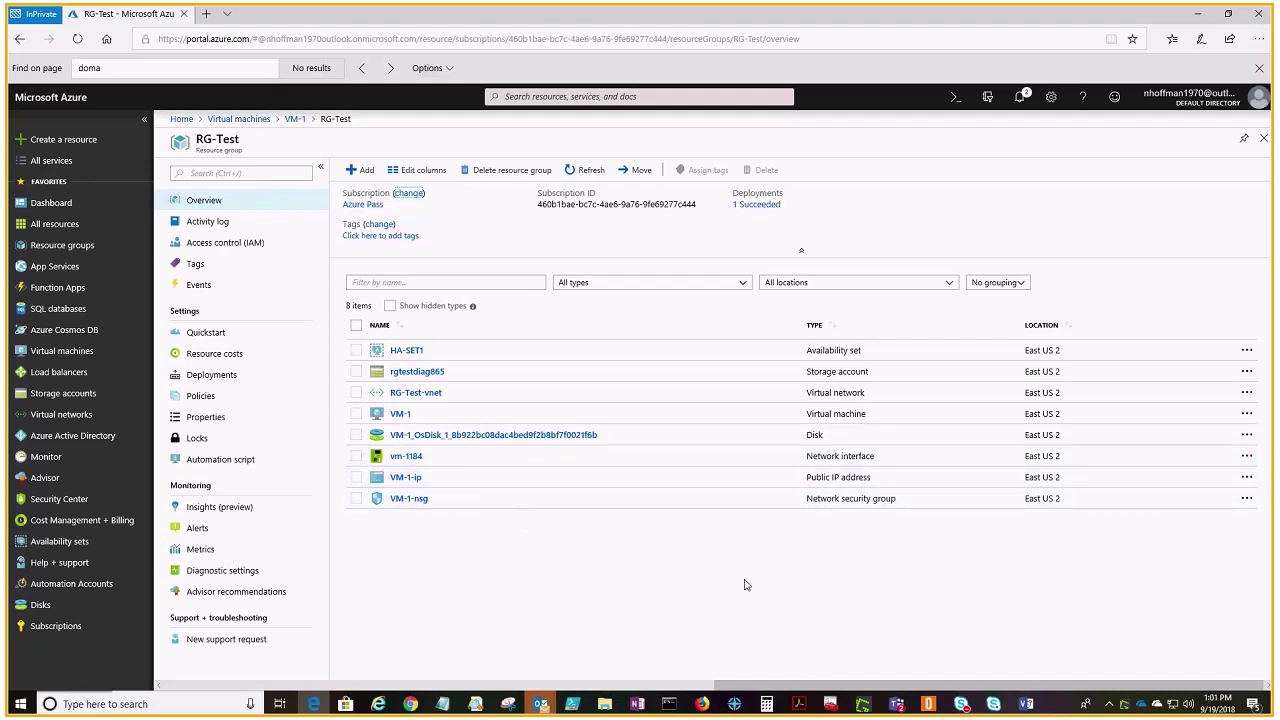
left_click(400, 418)
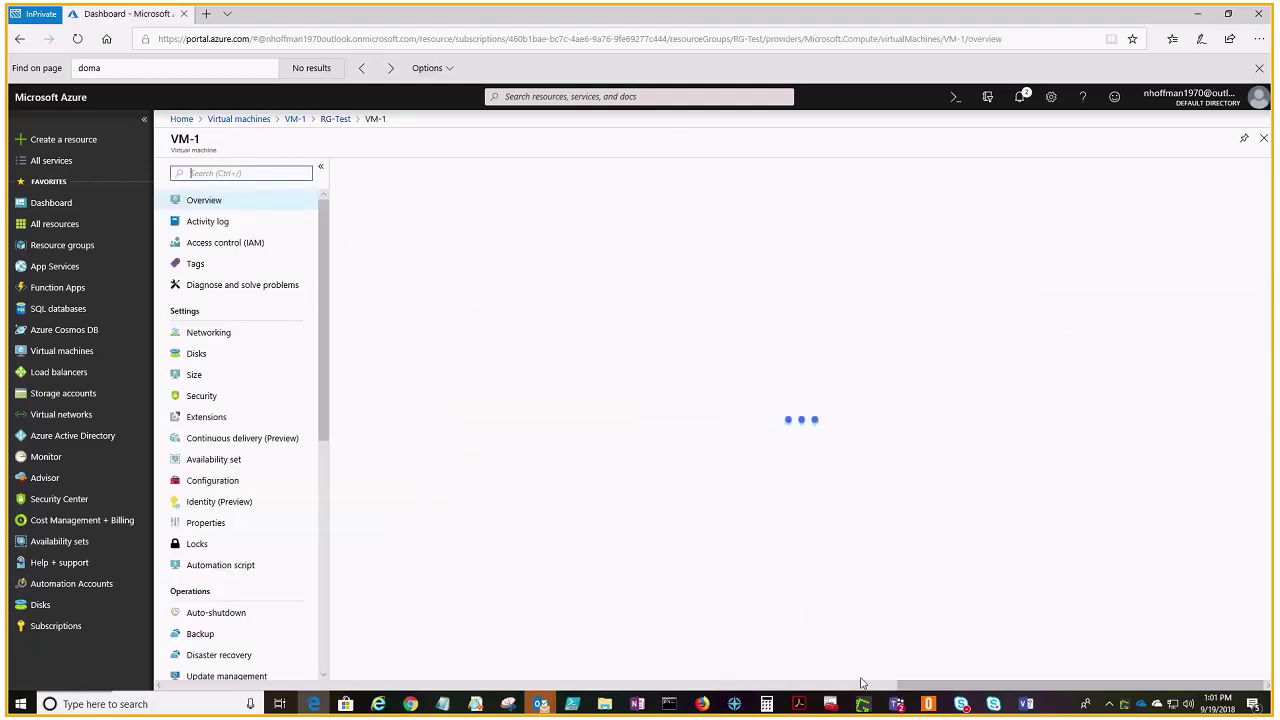
left_click_drag(914, 693, 515, 682)
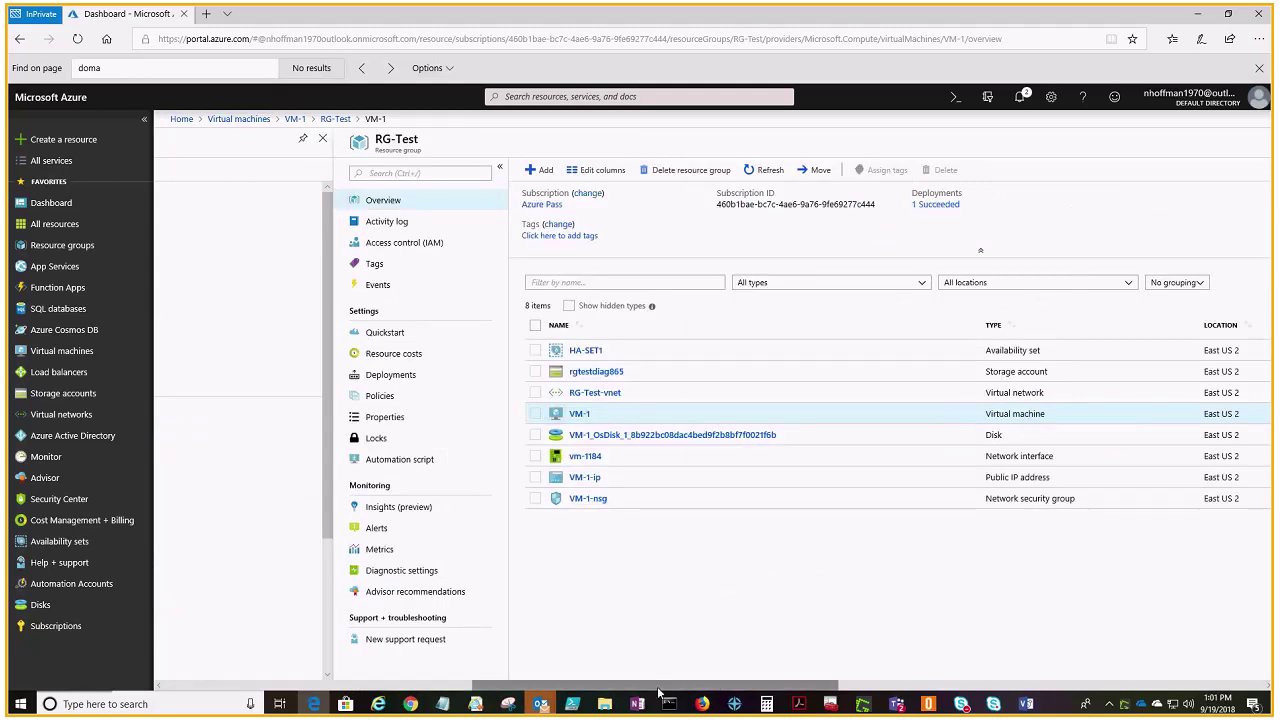
left_click_drag(660, 692, 553, 688)
left_click(513, 140)
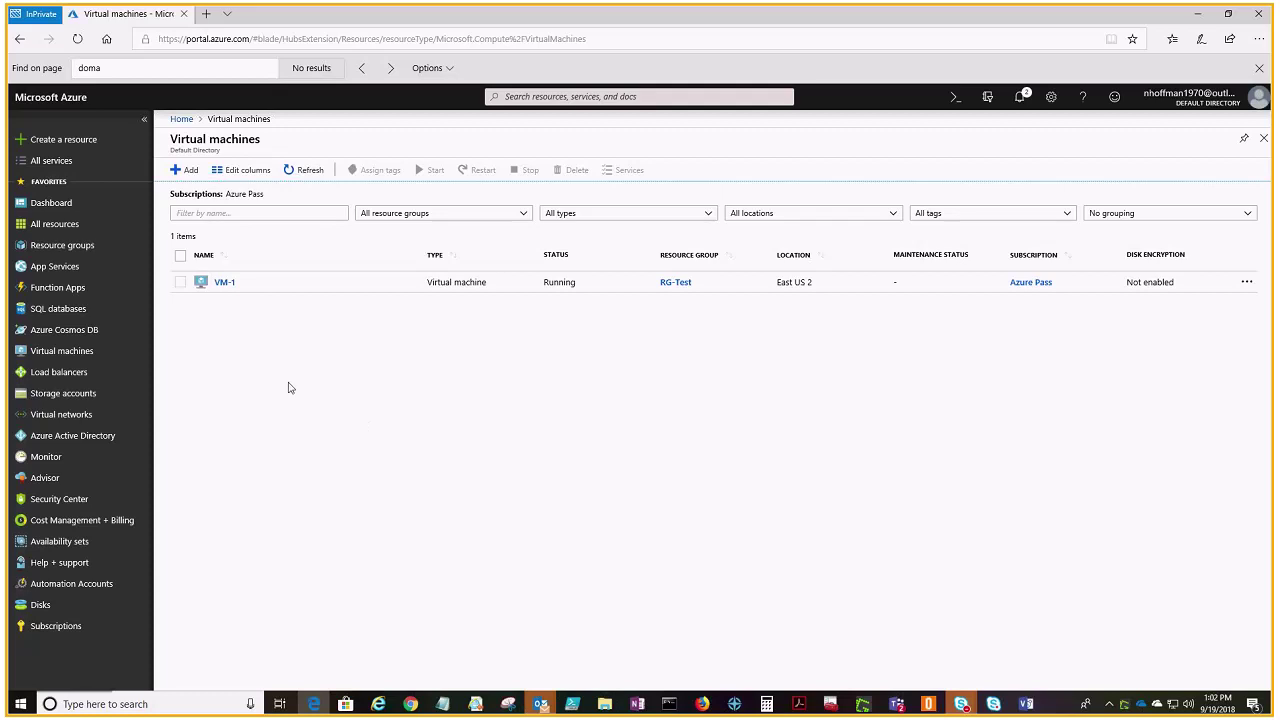
Step: Browse the Databases and Compute offerings available for creating a new resource, and close the list
left_click(58, 146)
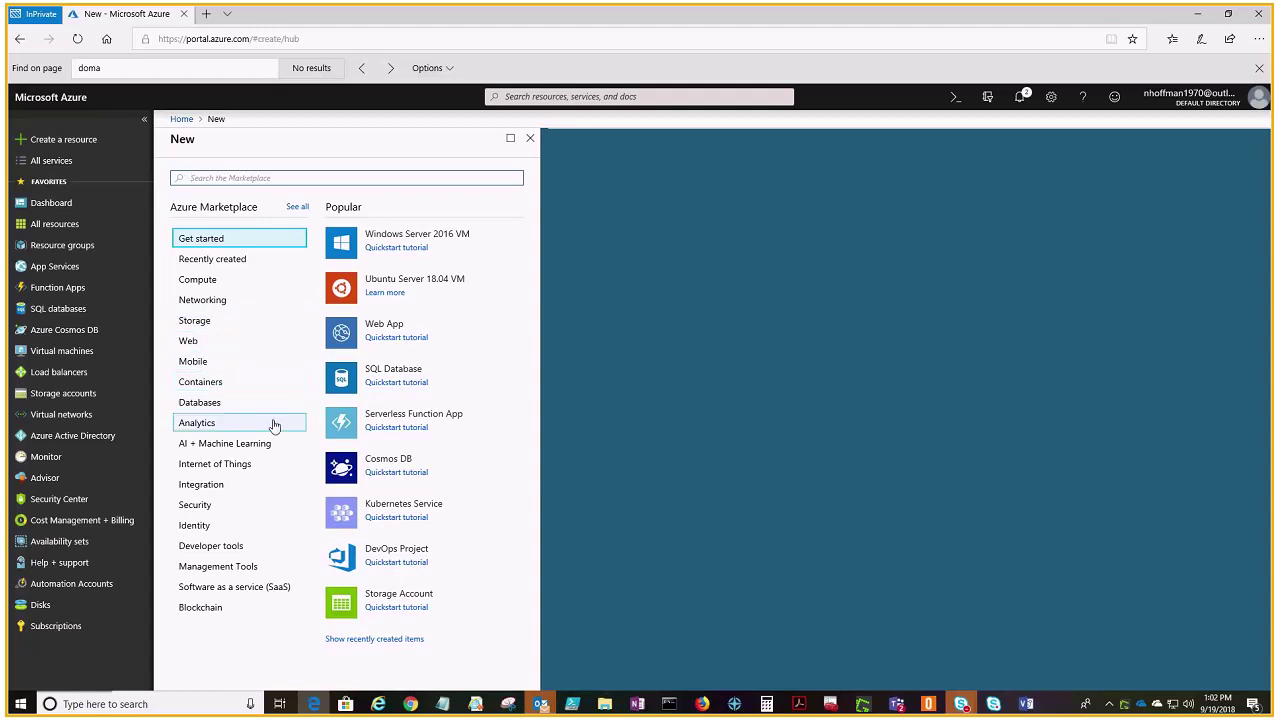
left_click(206, 408)
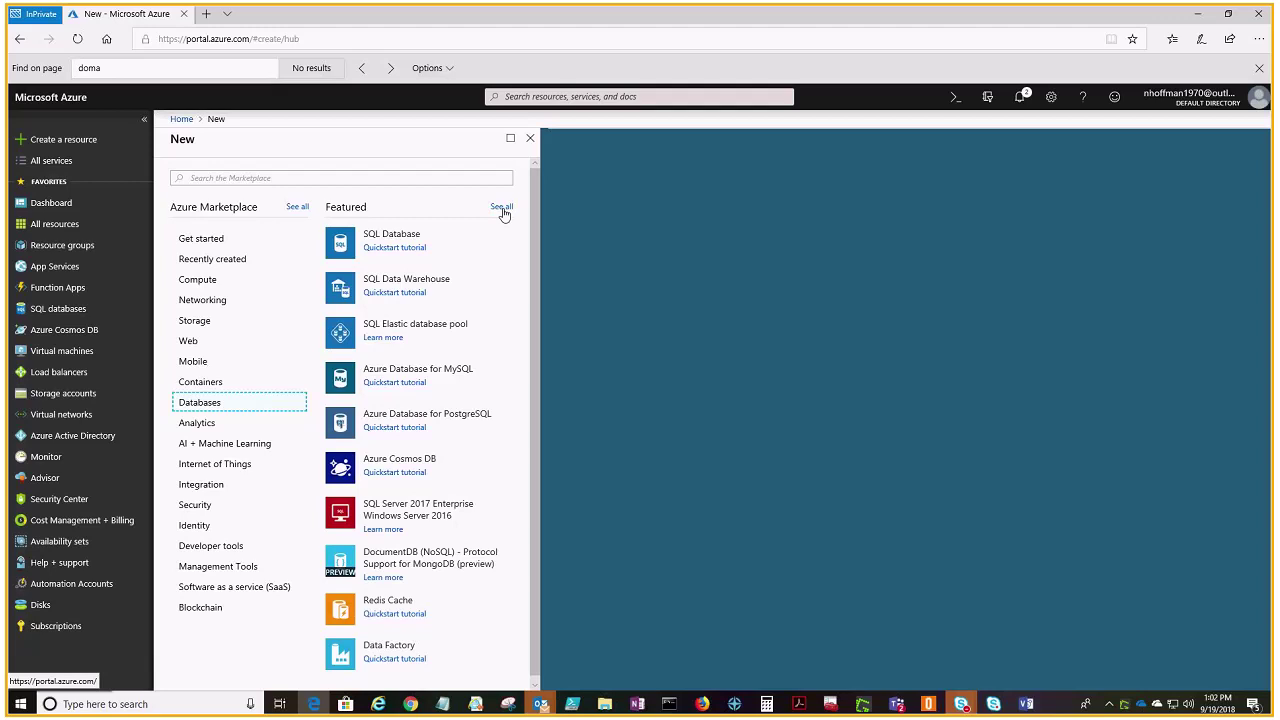
left_click(198, 284)
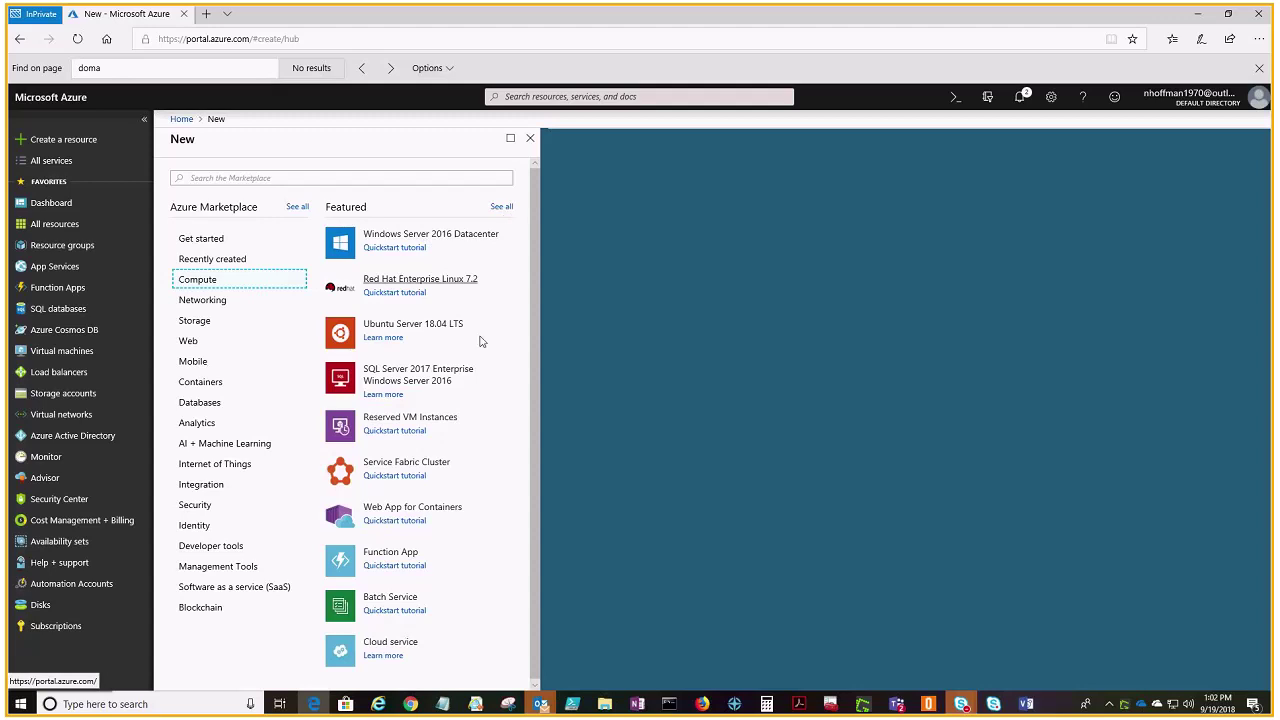
left_click(530, 139)
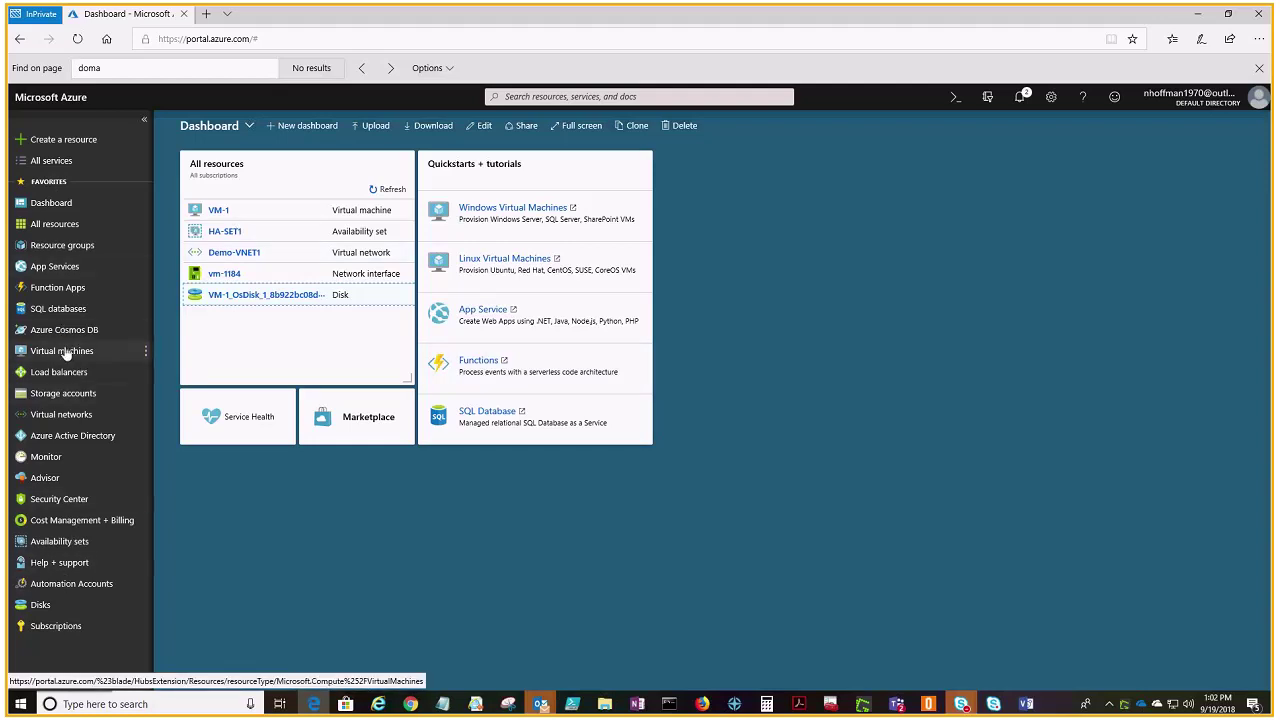
Step: Start creating a new virtual machine from the Windows Server 2016 Datacenter image
left_click(62, 351)
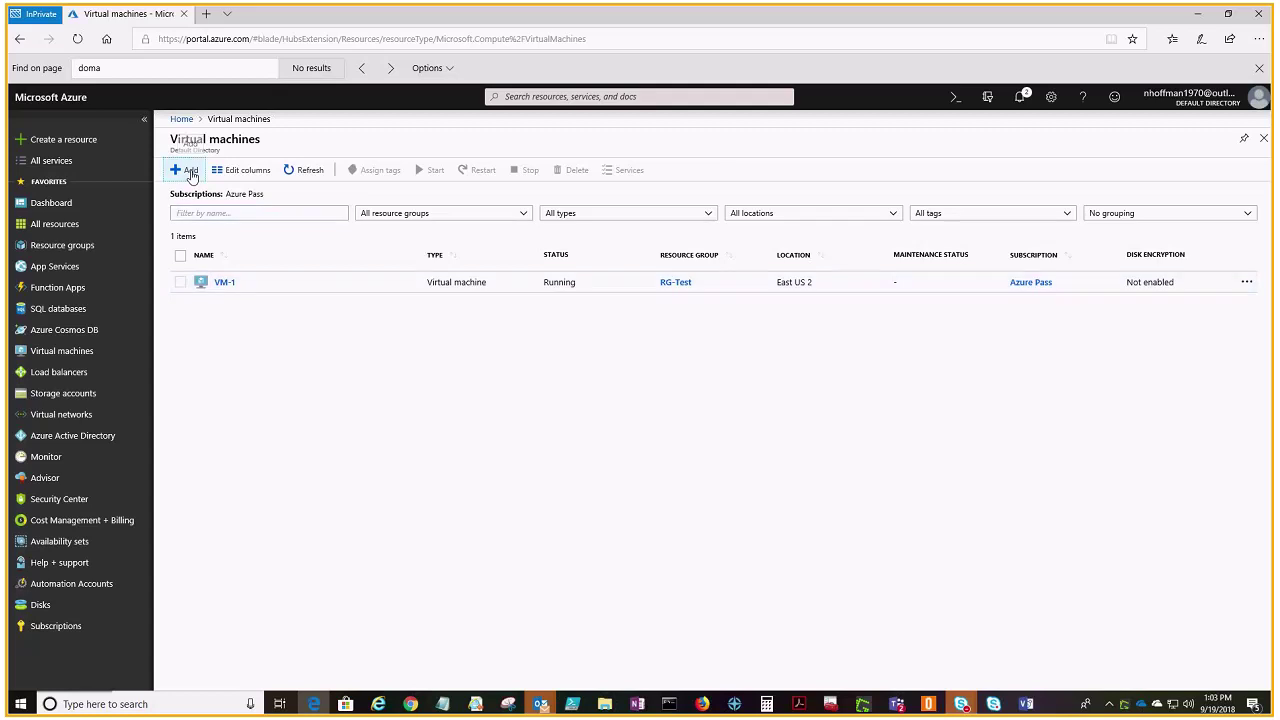
left_click(188, 172)
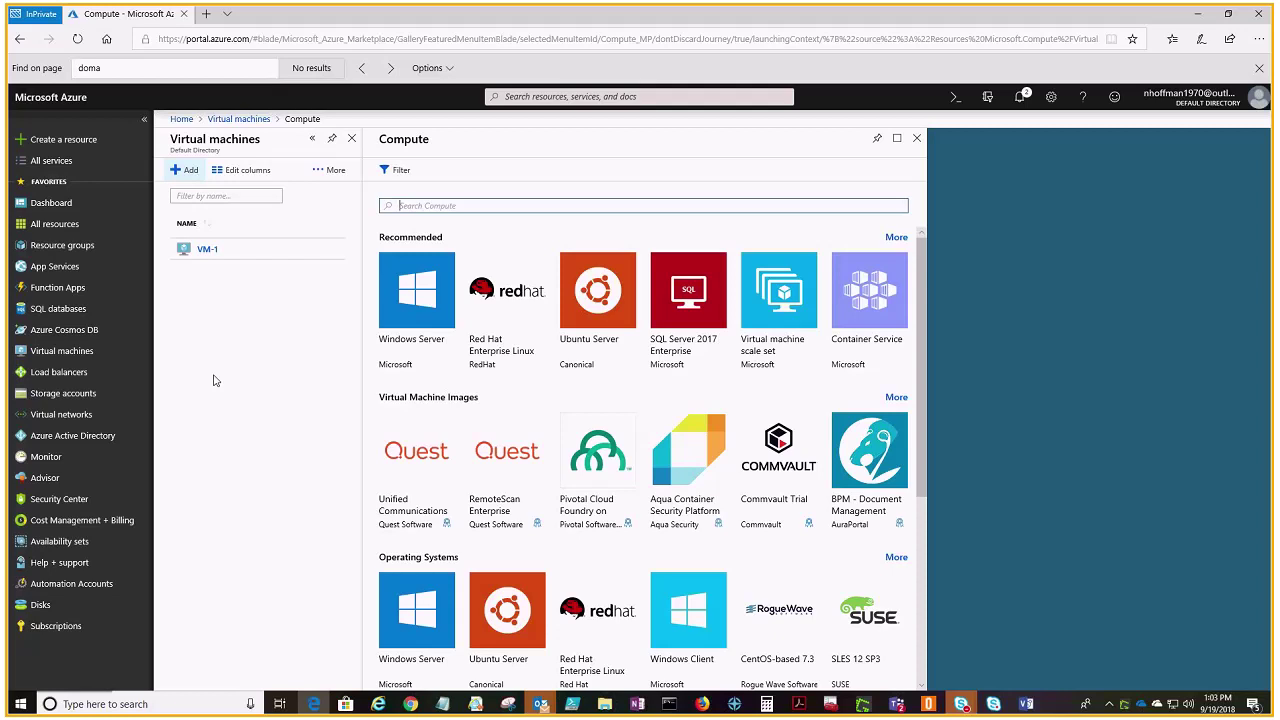
left_click(415, 320)
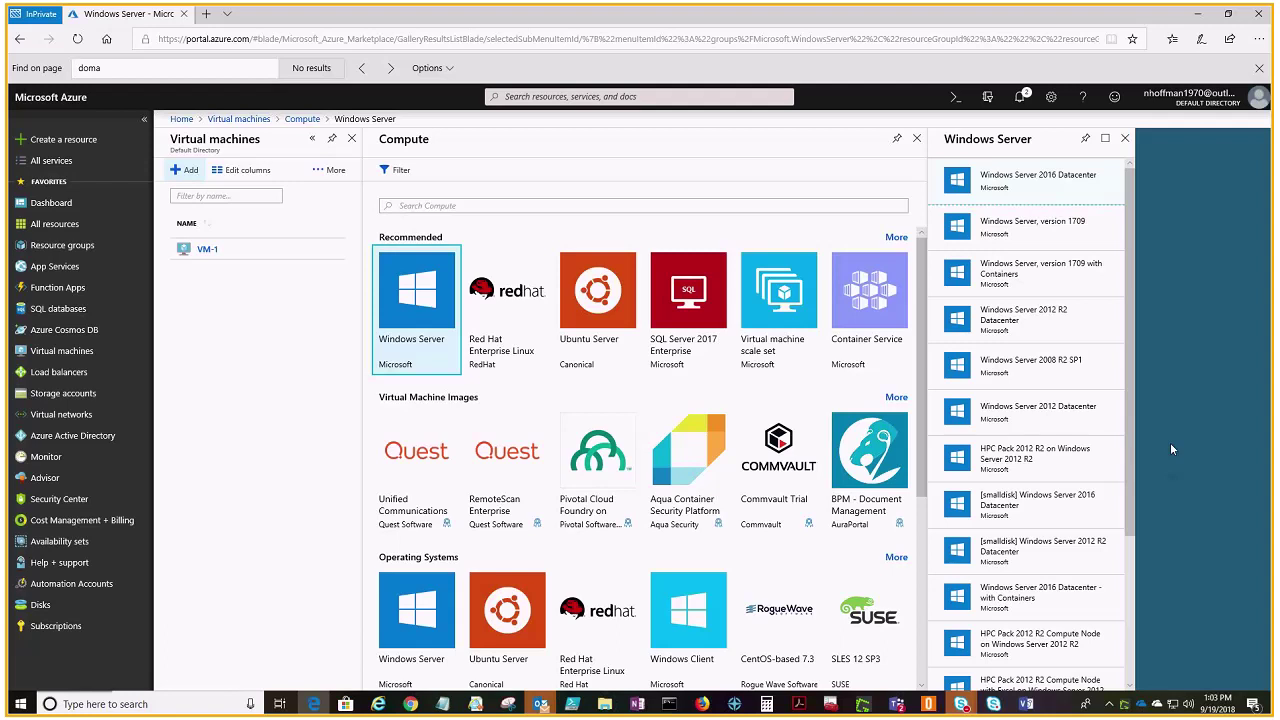
left_click_drag(1130, 371, 1128, 473)
scroll(1099, 270, "up", 2)
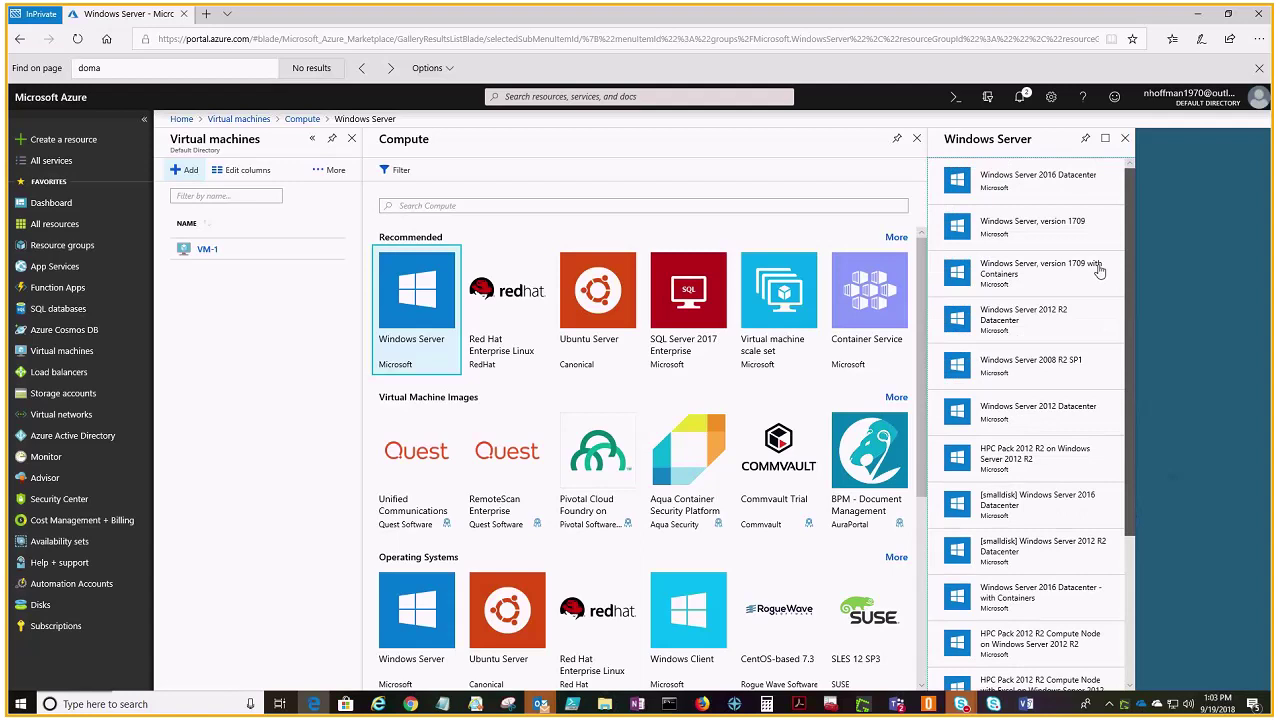
left_click(1014, 186)
left_click(933, 661)
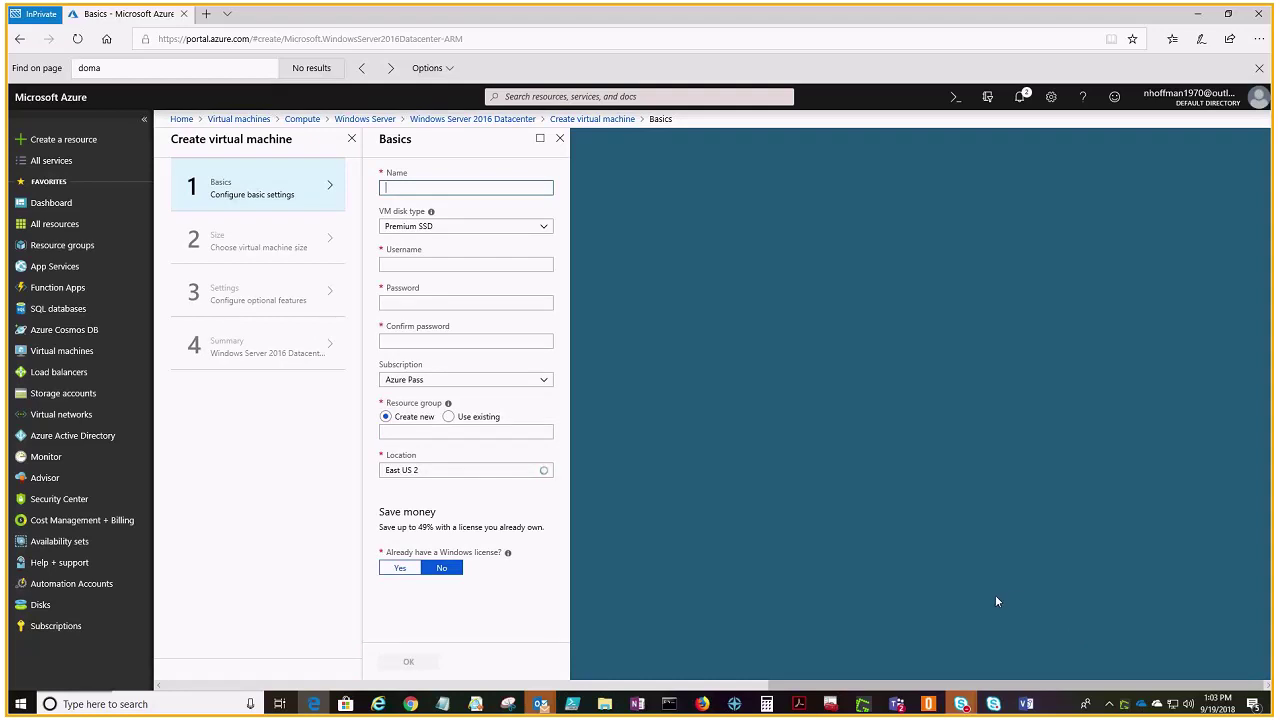
Step: Name the virtual machine DEVO-VM1 and choose Premium SSD as its disk type
type("DEVO")
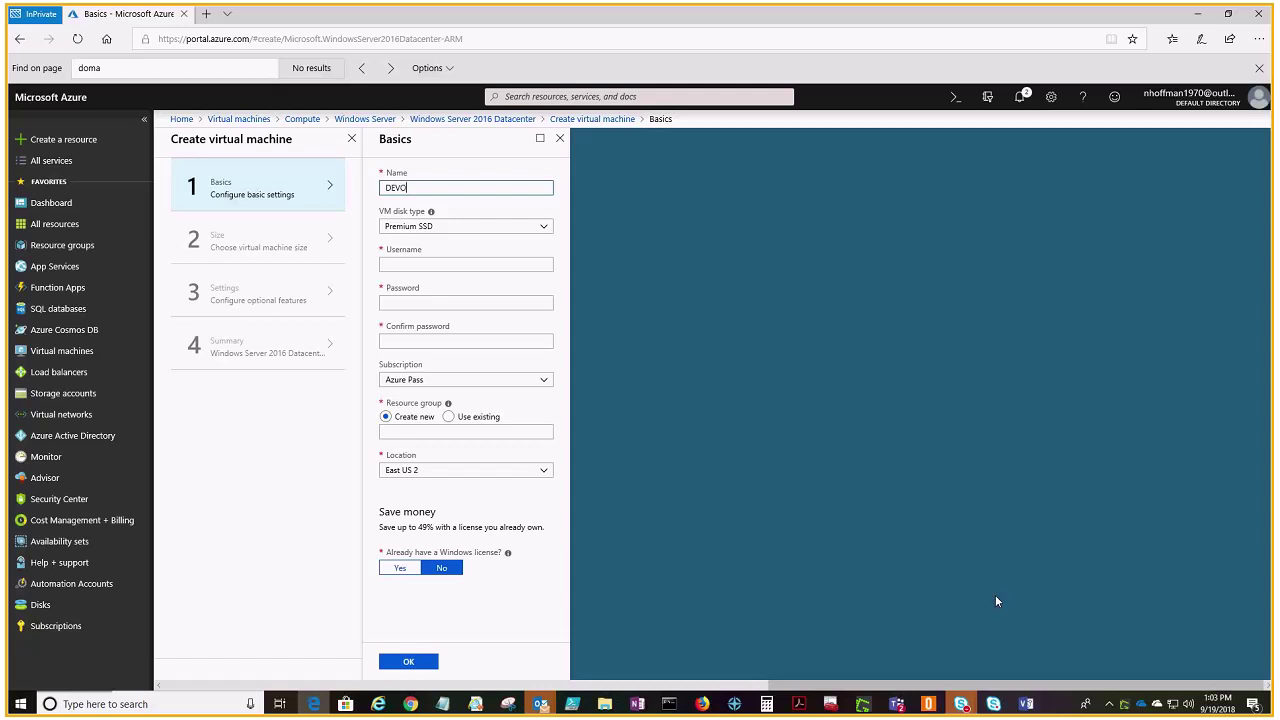
type("-VM1")
left_click(538, 228)
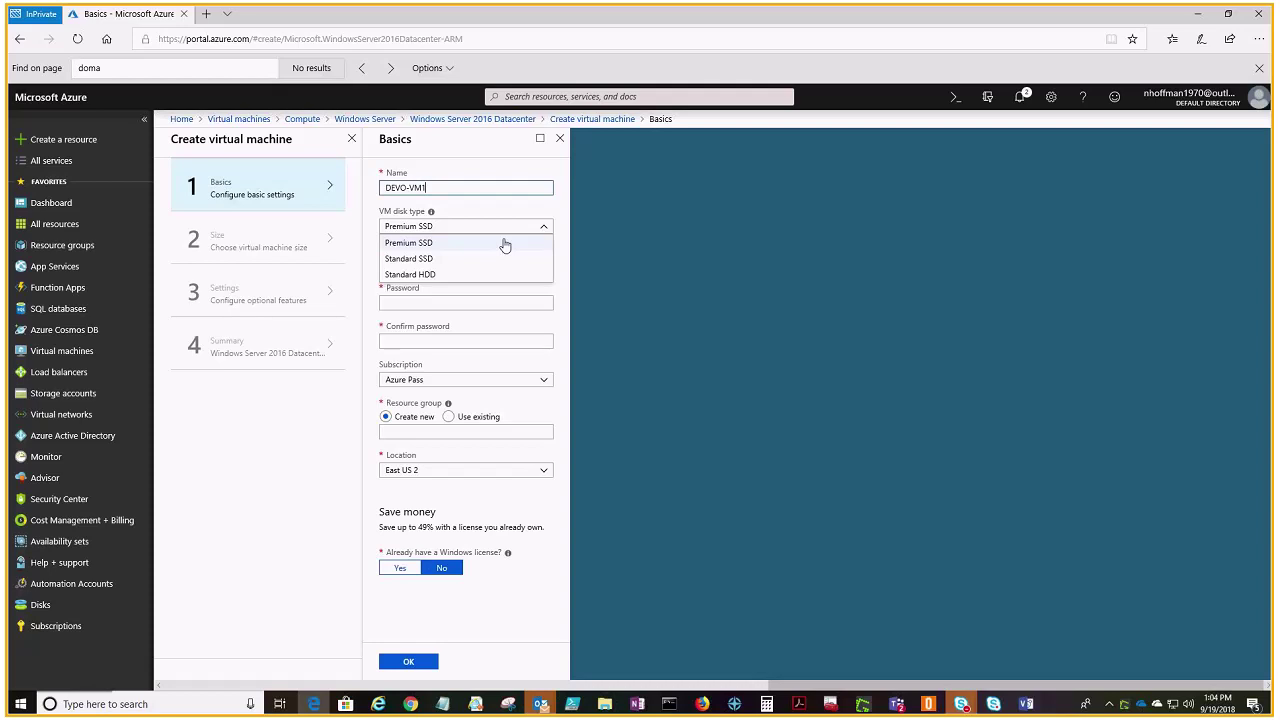
left_click(505, 243)
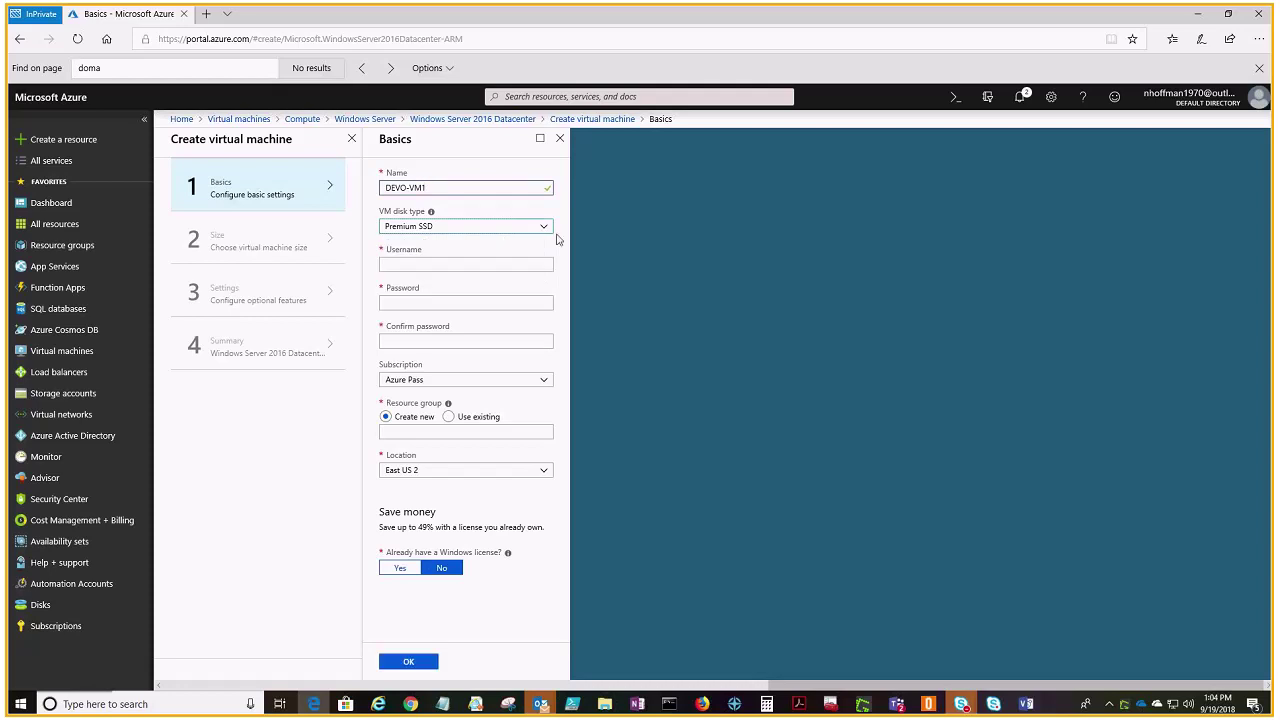
Step: Set the administrator username to mdsadmin and enter and confirm the account password
left_click(429, 265)
type("mdsadmin")
key("Tab")
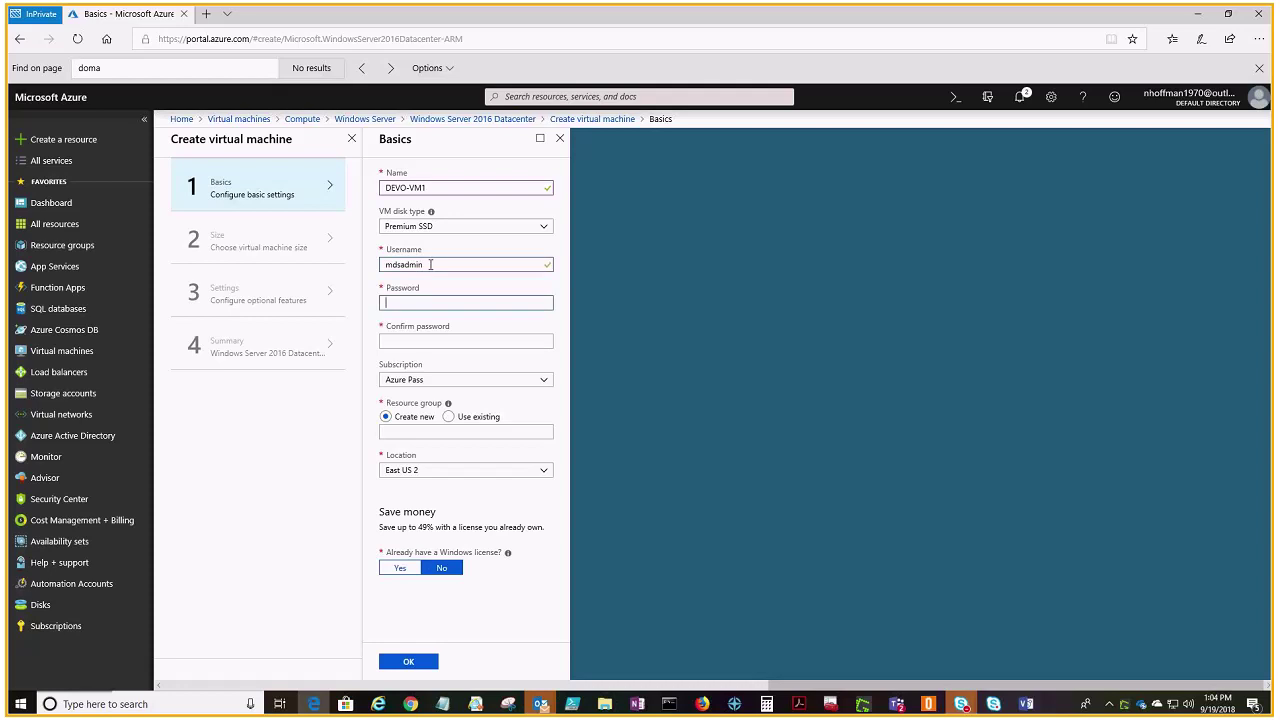
key("ctrl+v")
key("Tab")
key("ctrl+v")
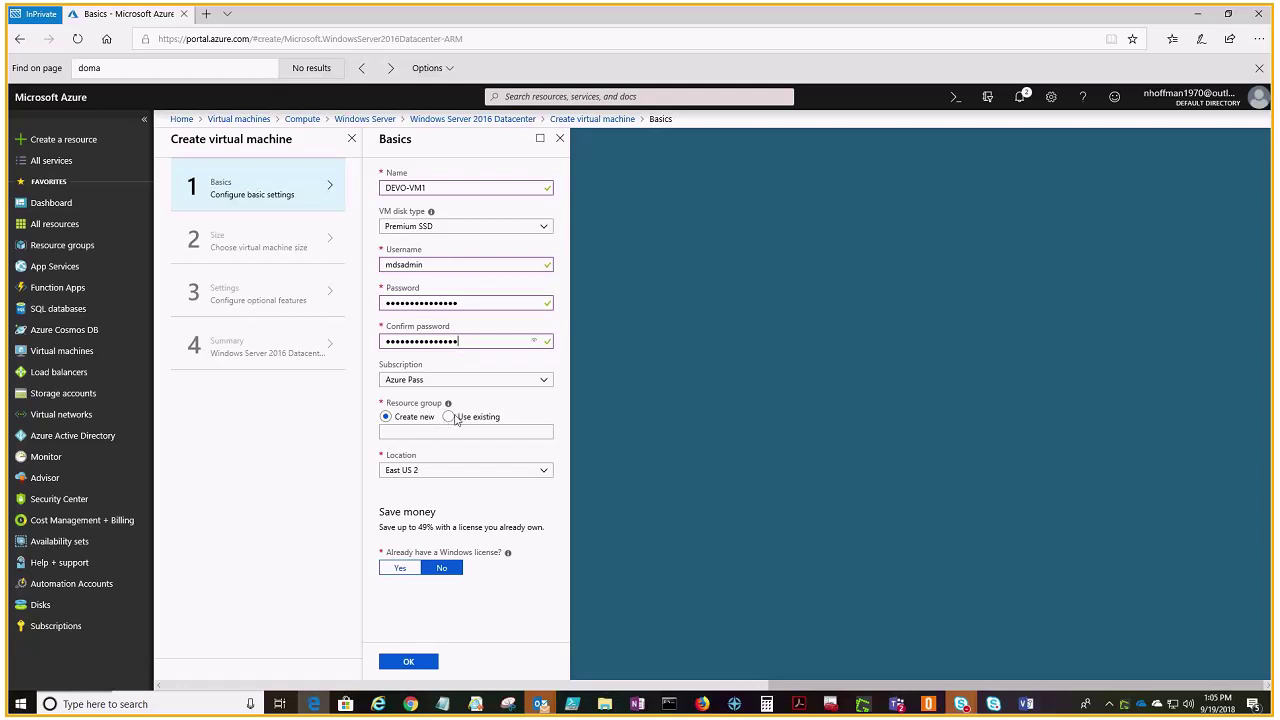
Step: Specify a new resource group named DEMO-RG and choose East US 2 as the location
left_click(449, 418)
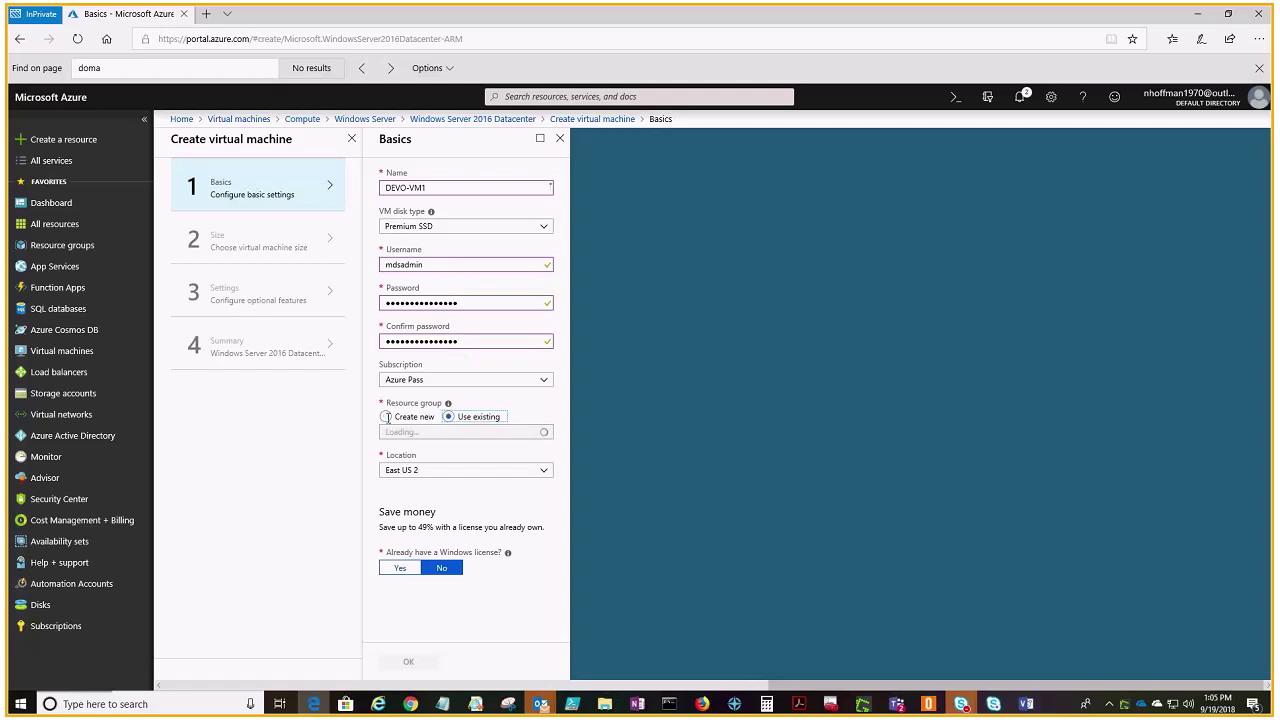
left_click(387, 418)
left_click(429, 429)
type("DEMO")
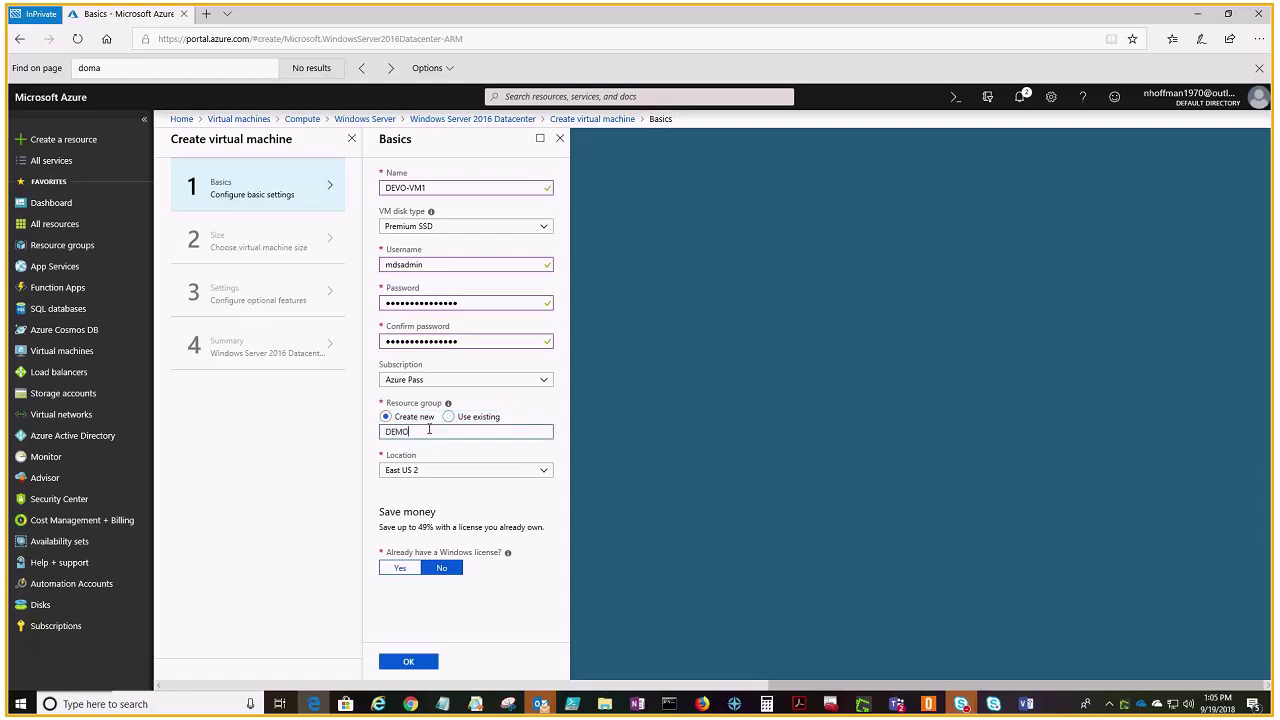
type("-RG")
left_click(488, 469)
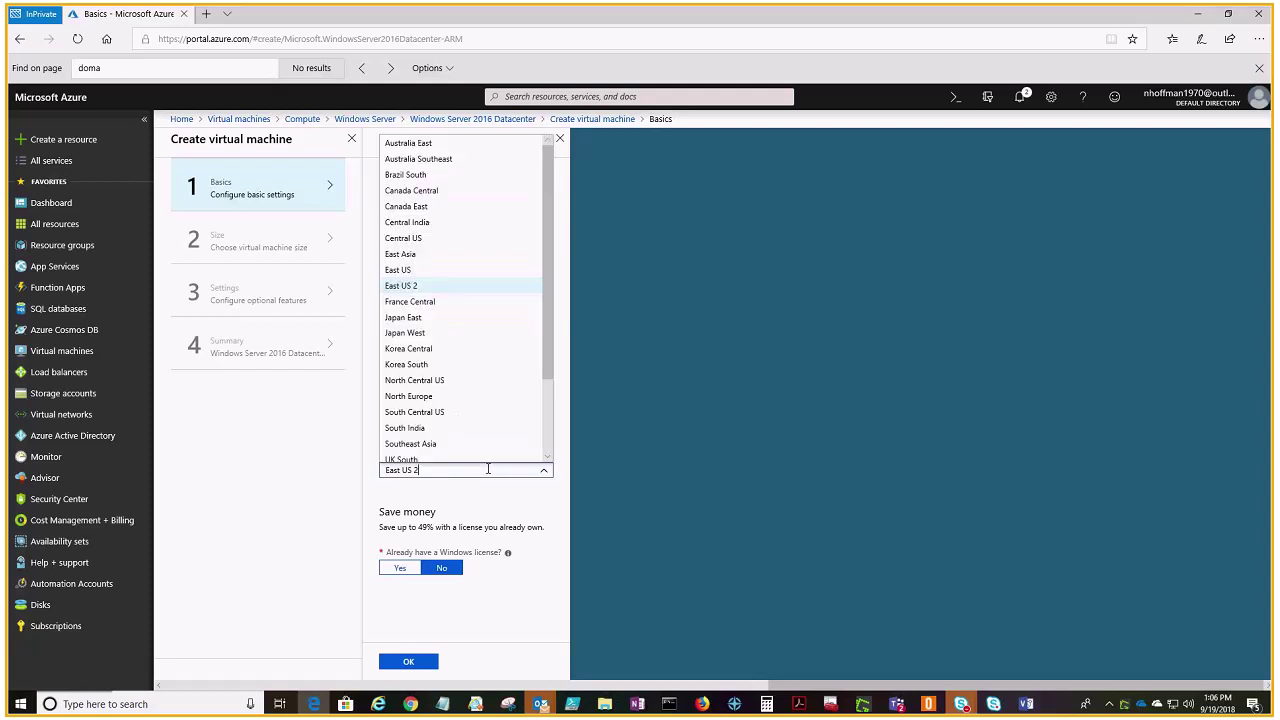
left_click(490, 288)
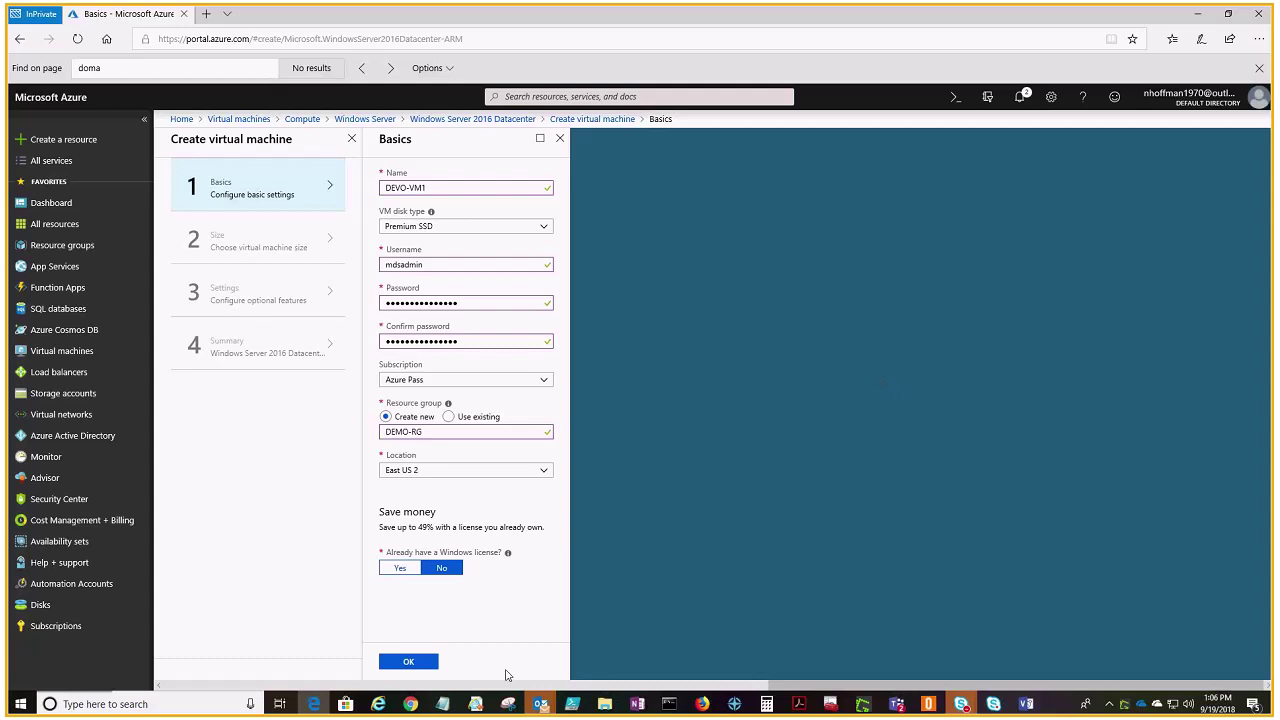
left_click(401, 568)
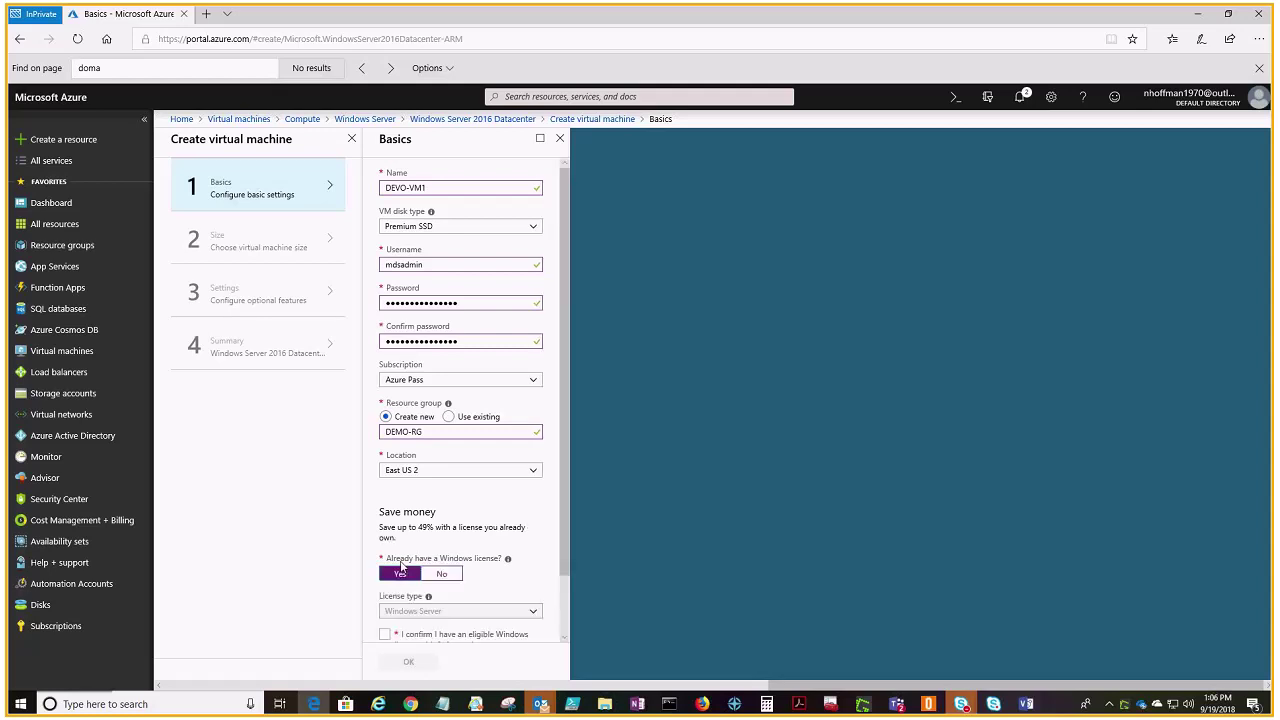
double_click(424, 528)
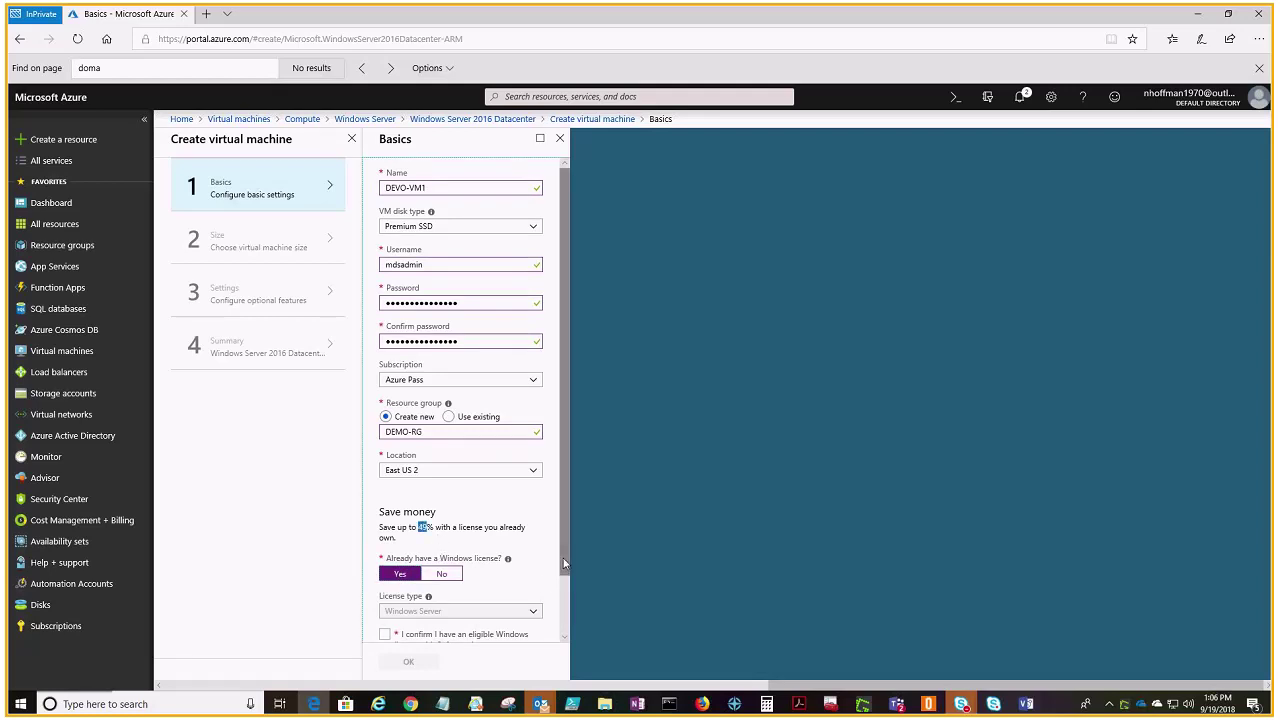
scroll(563, 560, "down", 1)
left_click(385, 568)
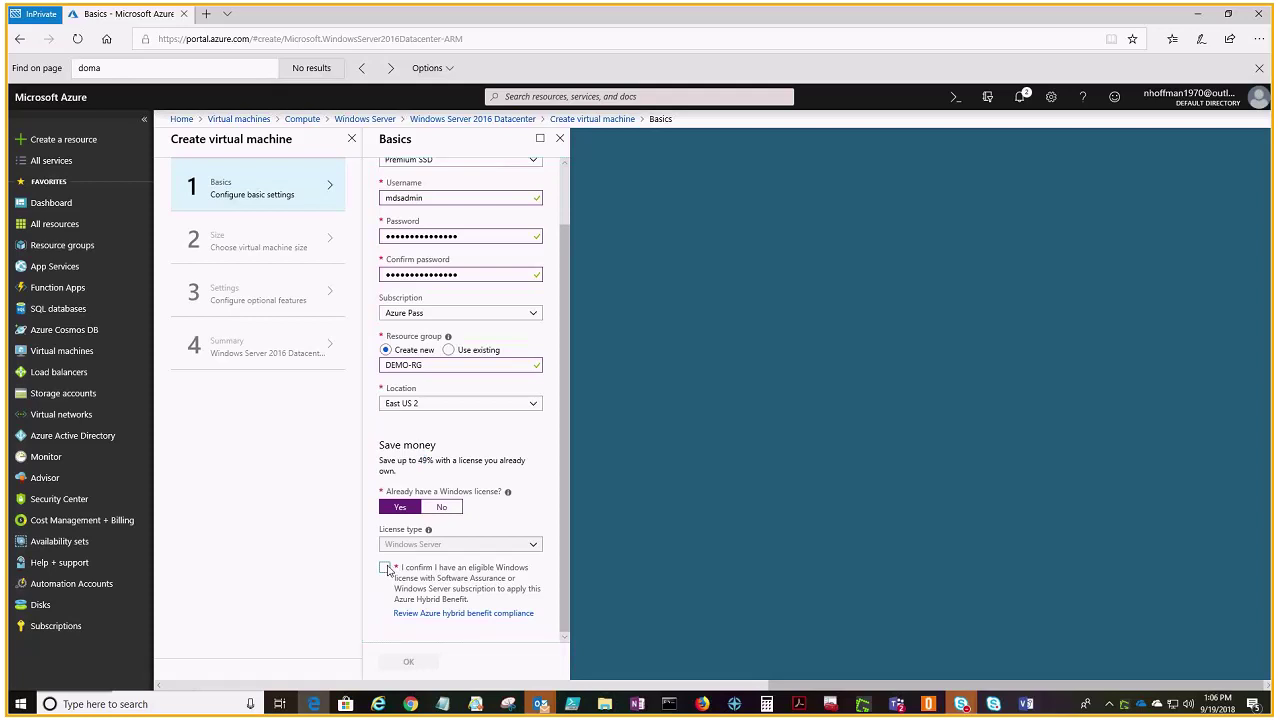
left_click(454, 509)
Step: Confirm the basic settings and select D2s_v3 as the virtual machine size
left_click(410, 662)
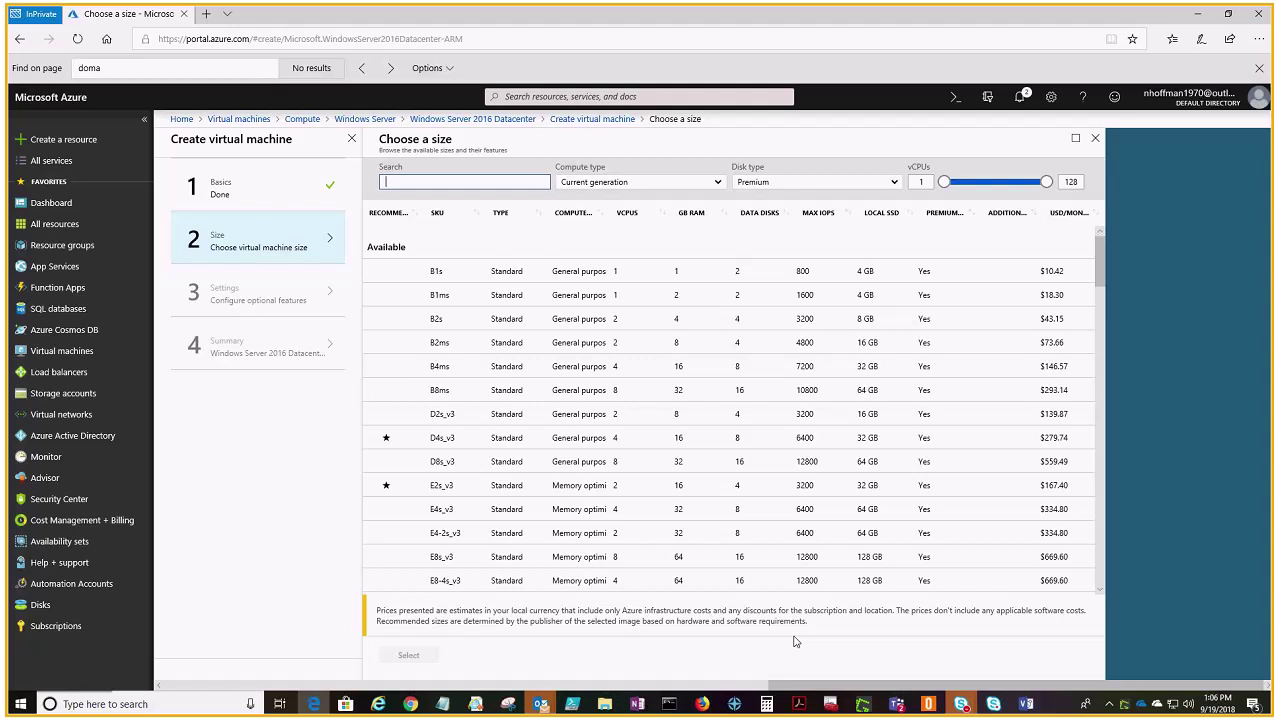
left_click(366, 418)
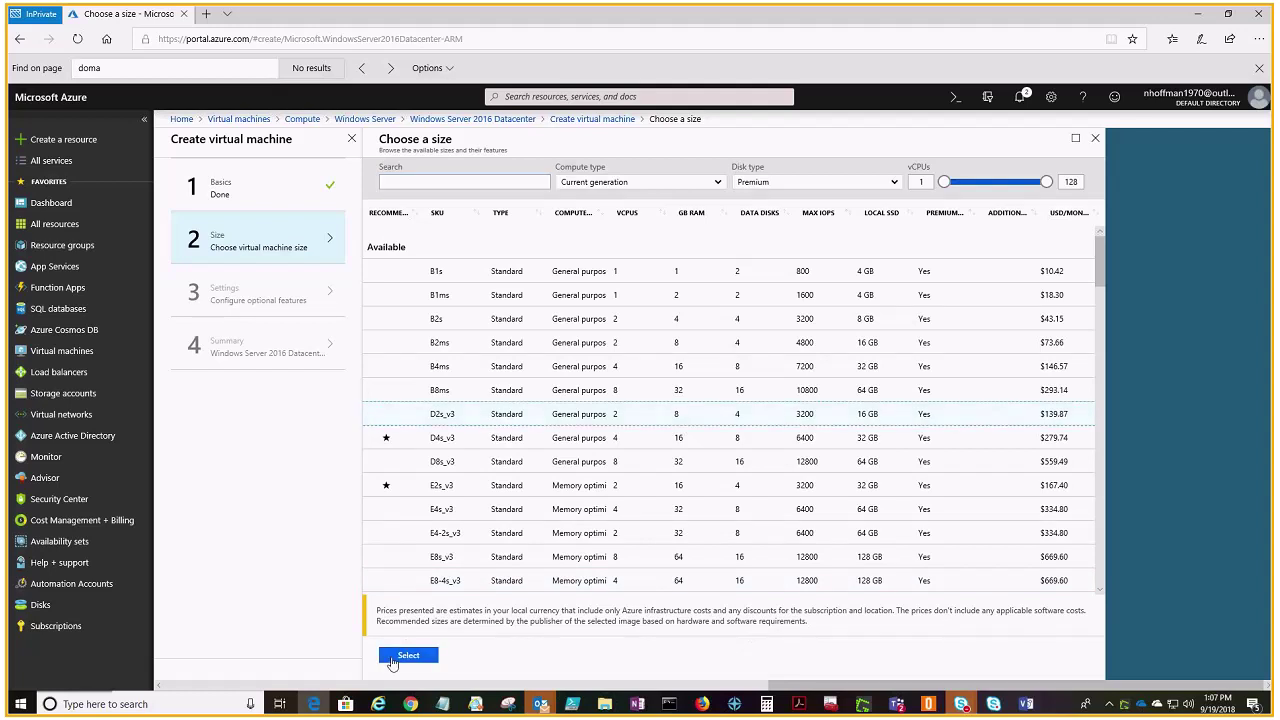
left_click(400, 657)
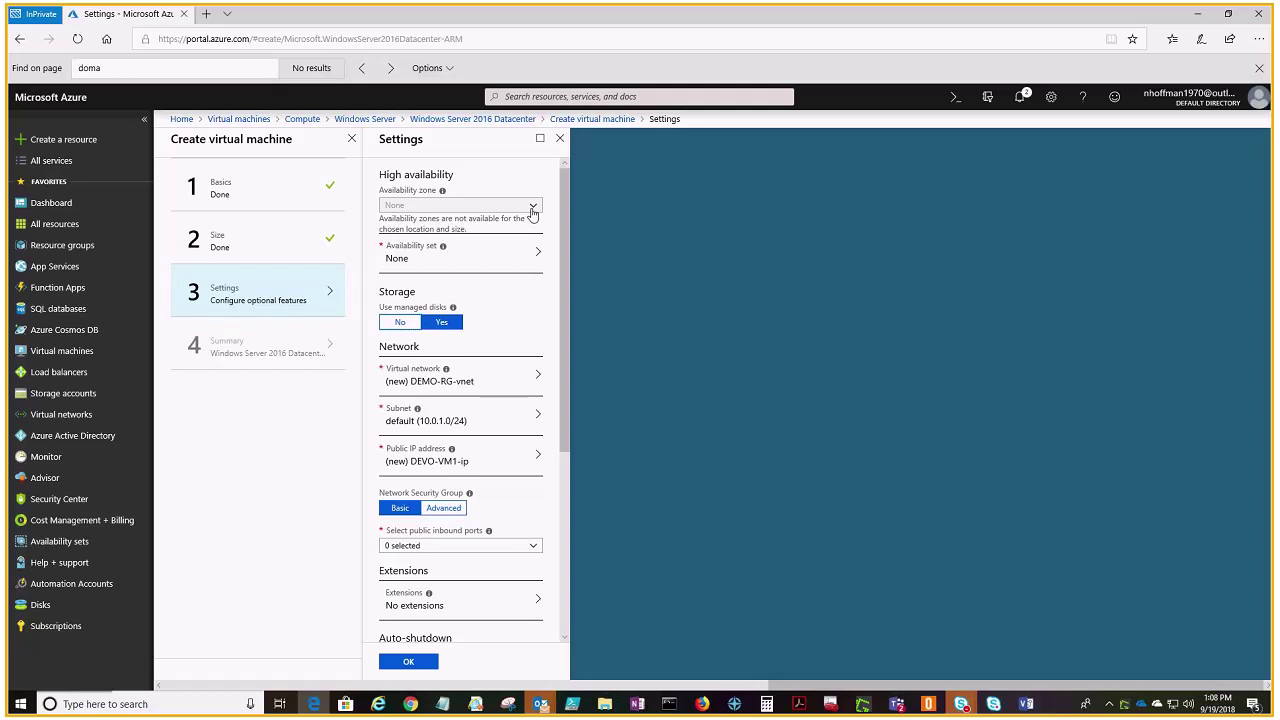
Step: Review the options for creating a new availability set, then close them without assigning one
left_click(486, 262)
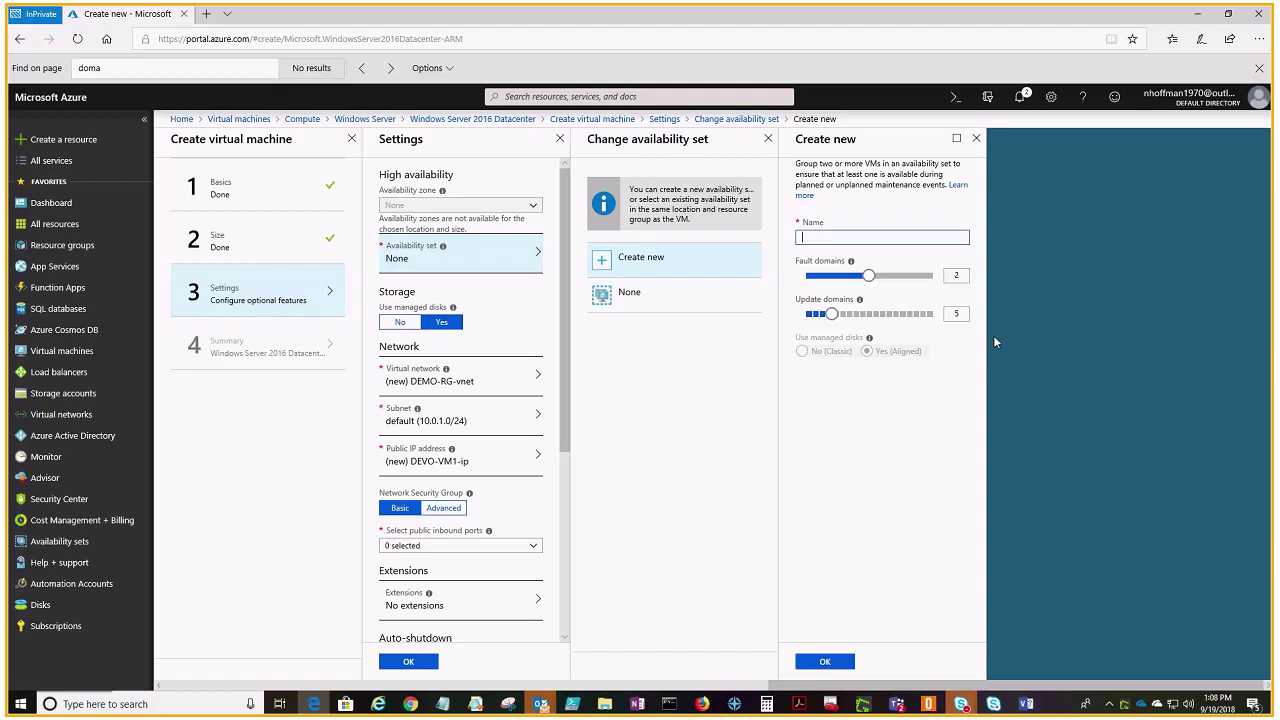
left_click(976, 138)
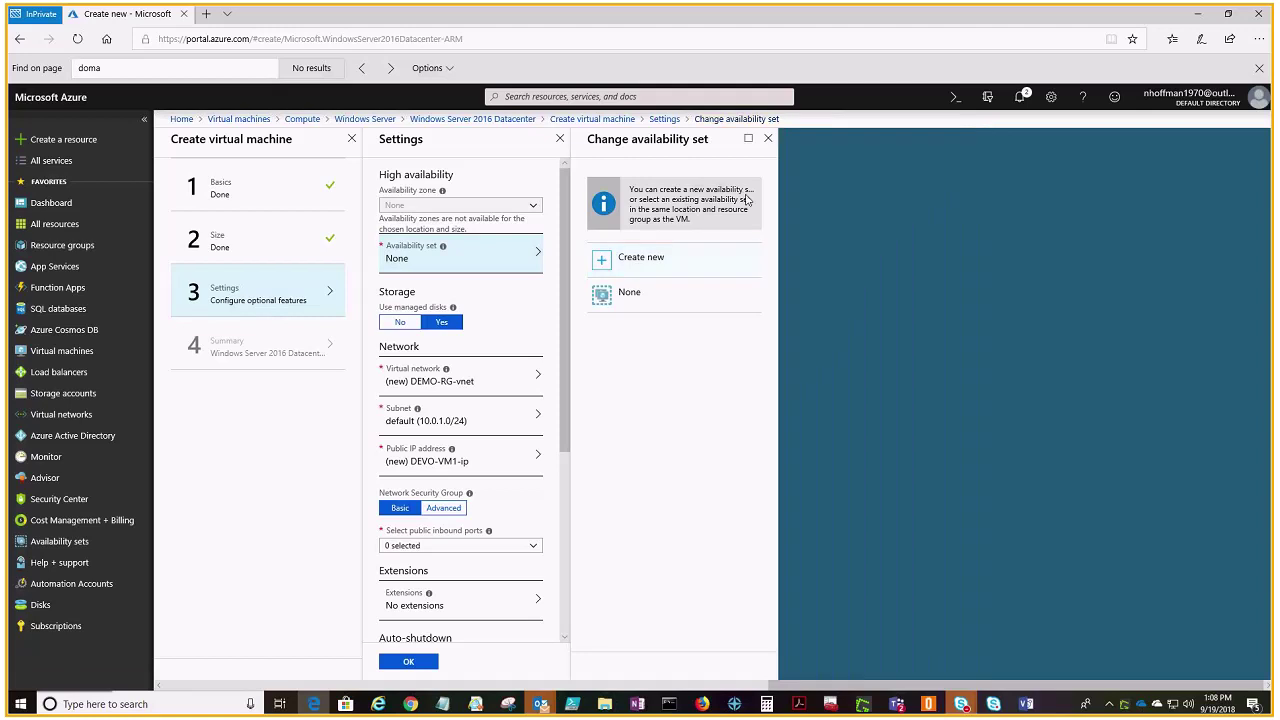
left_click(971, 337)
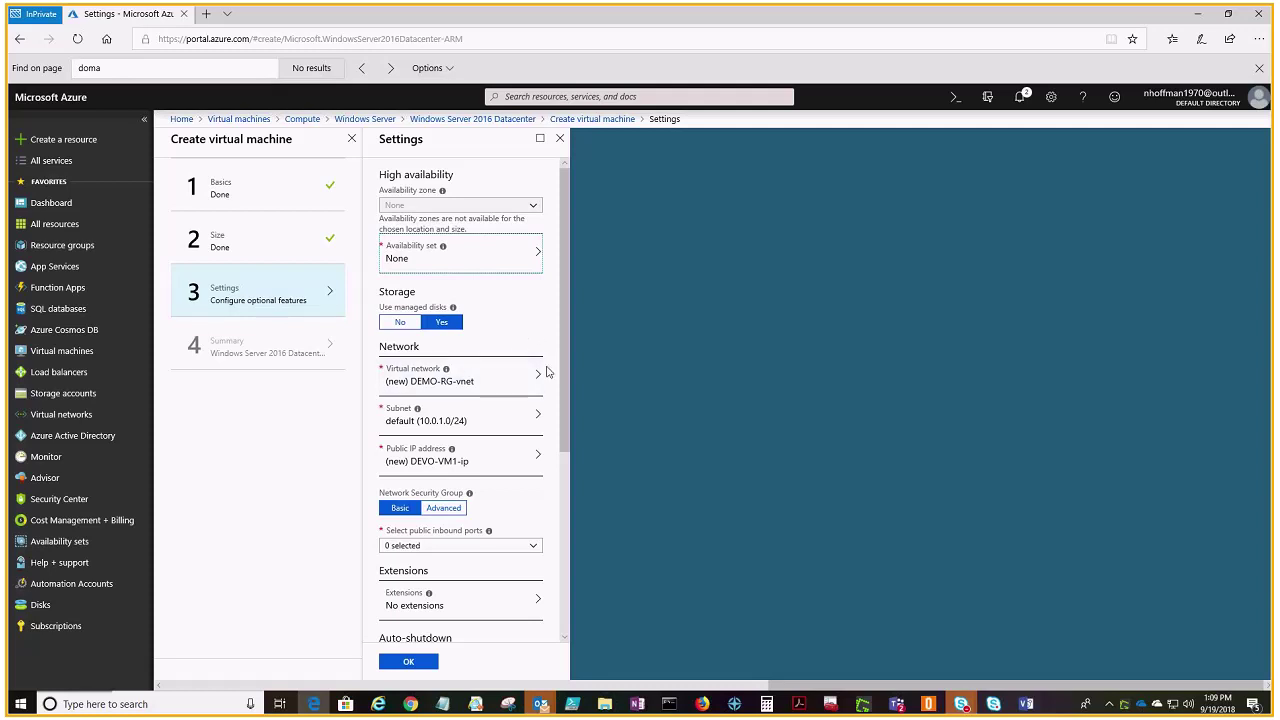
Step: Place the virtual machine in the existing Demo-VNET1 virtual network on its Private subnet (10.1.1.0/24)
left_click(474, 384)
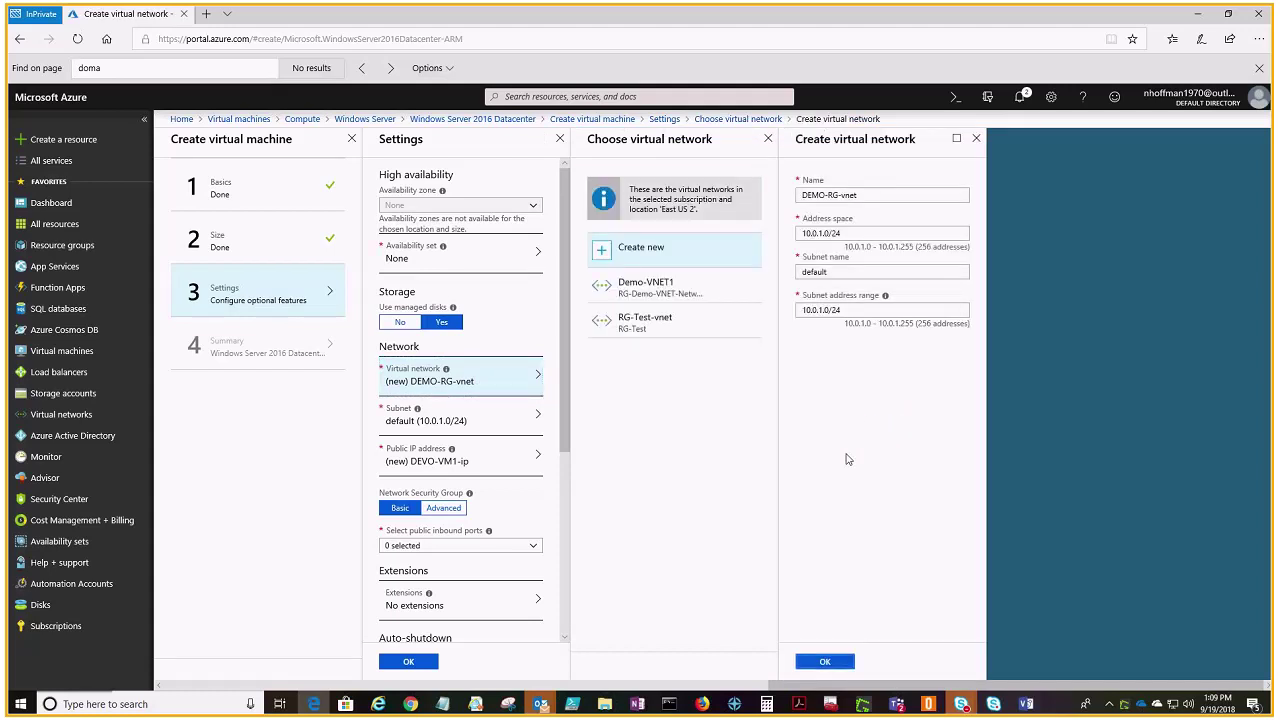
left_click(669, 298)
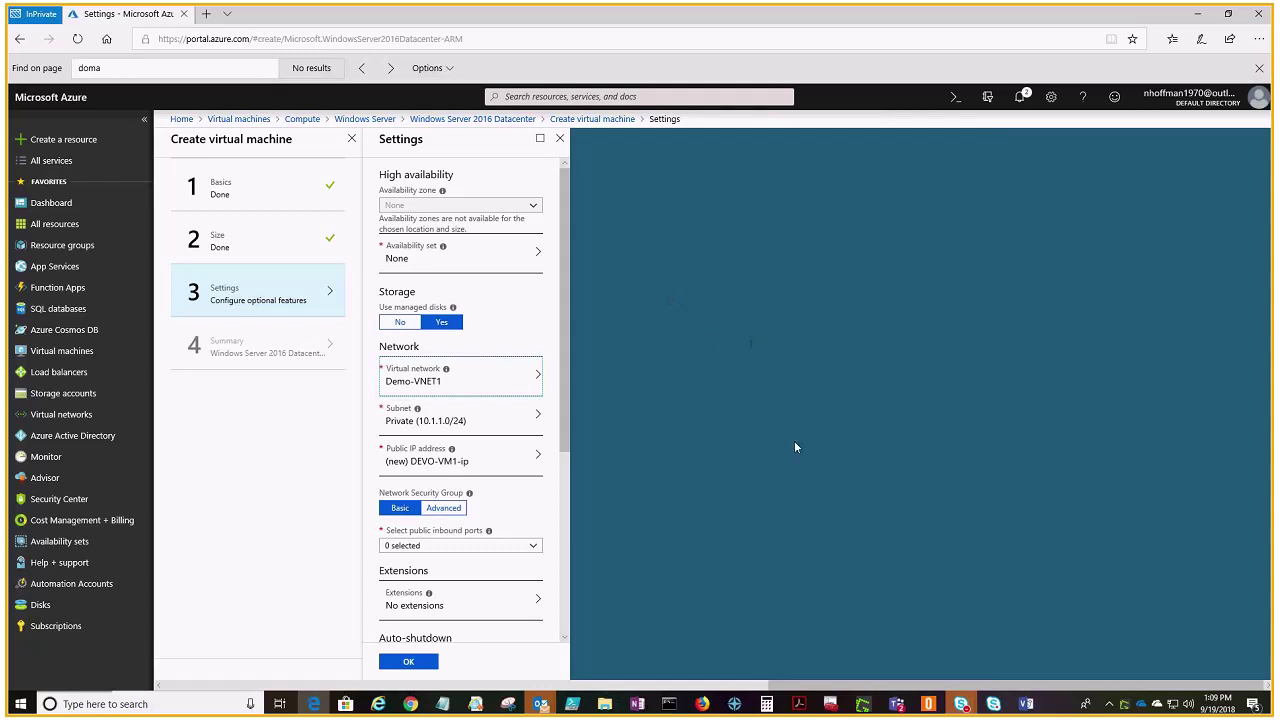
left_click(475, 423)
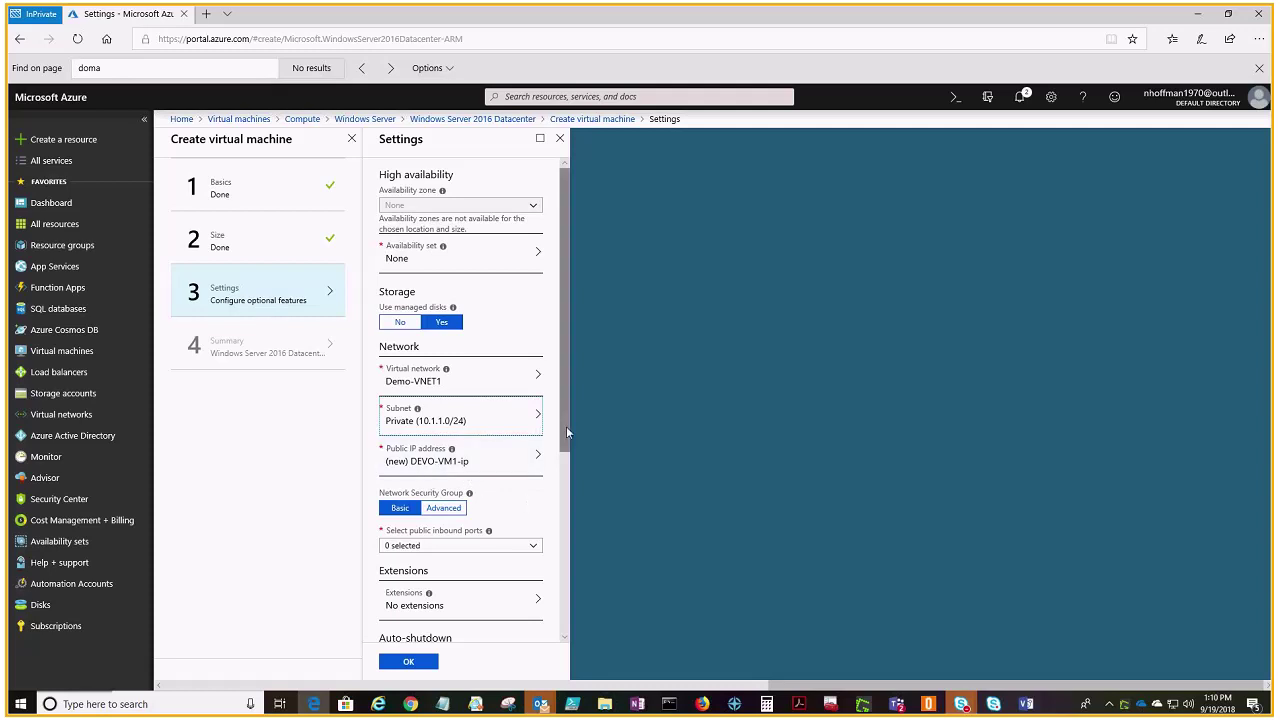
Step: Allow RDP (3389) as the public inbound port for the virtual machine
left_click_drag(566, 432, 562, 522)
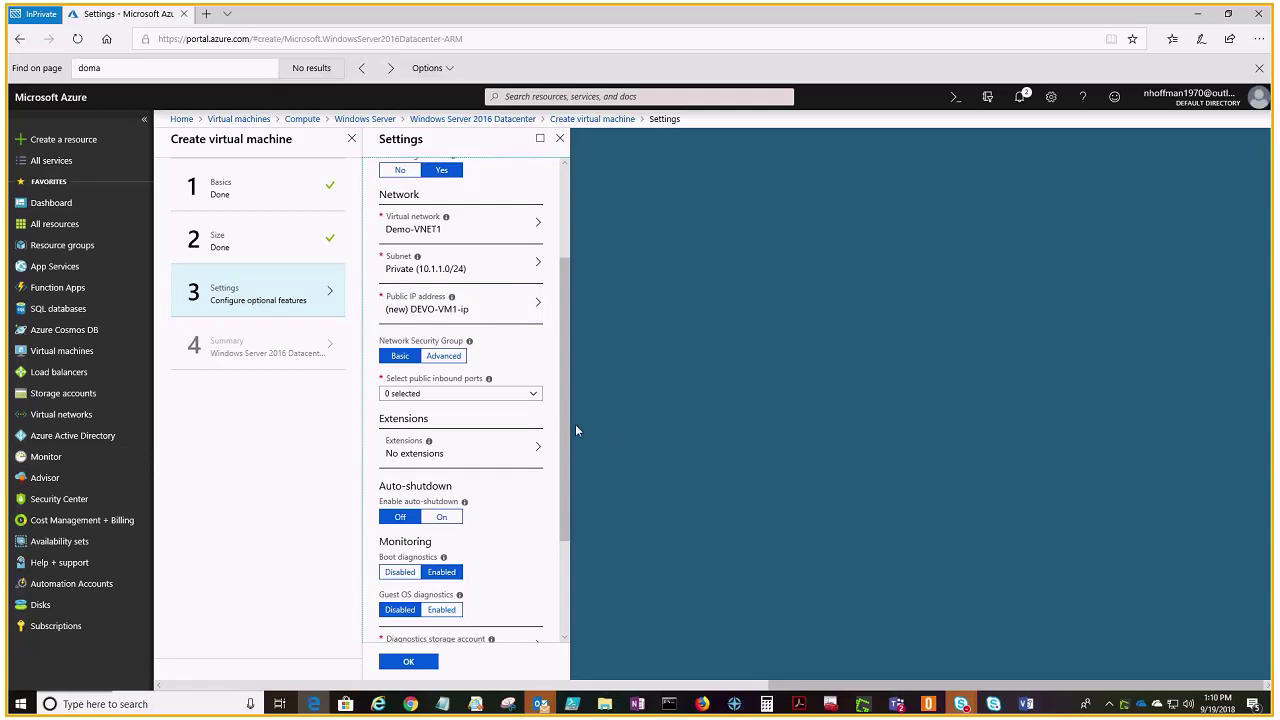
left_click(533, 396)
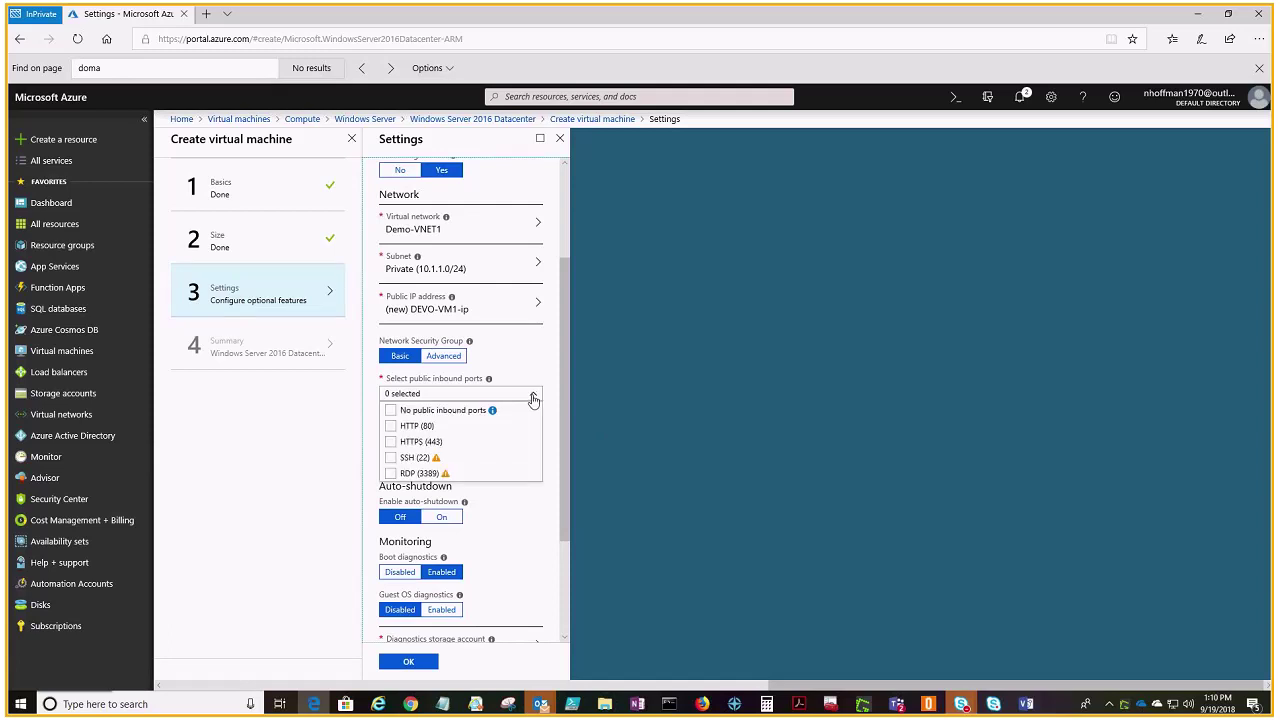
left_click(390, 473)
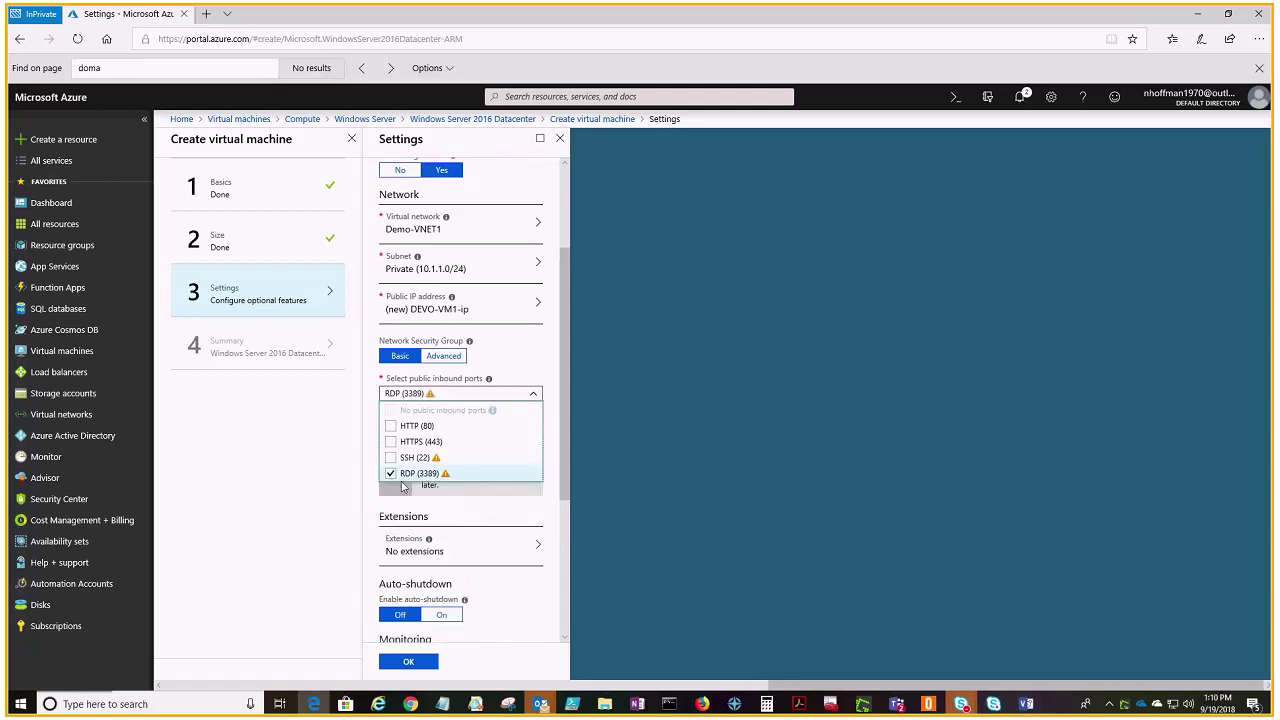
left_click(527, 362)
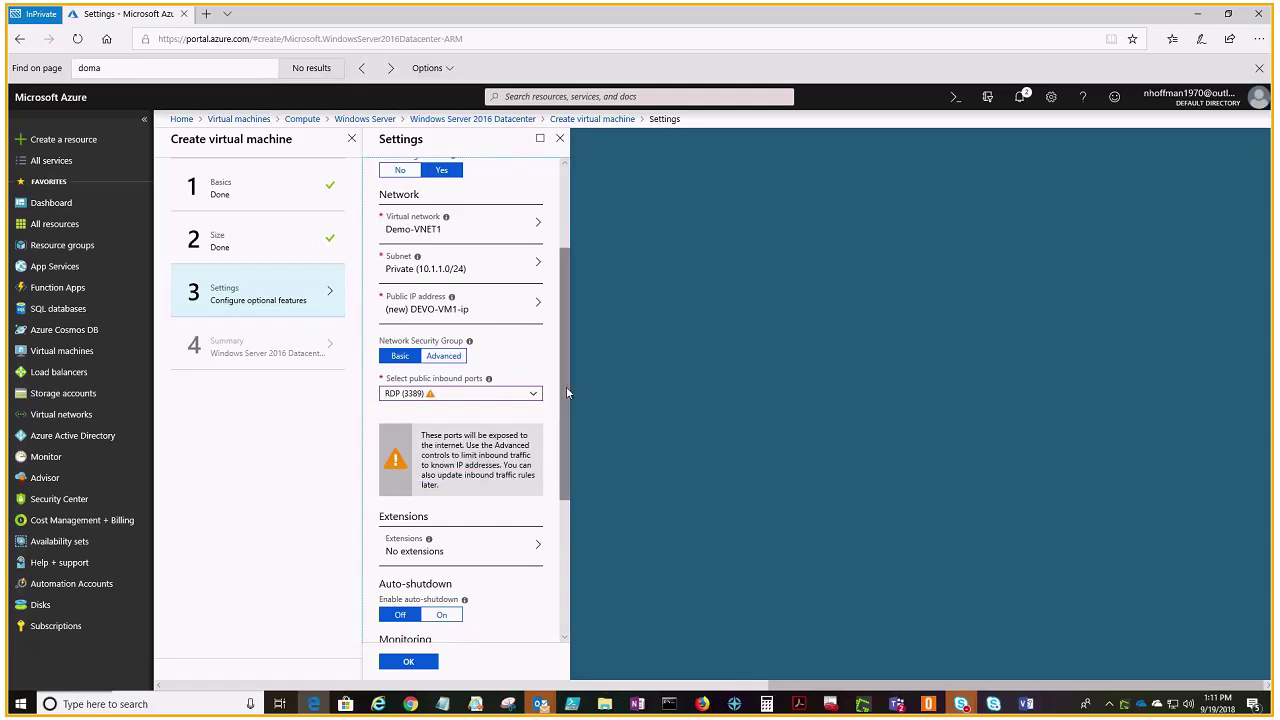
Step: Accept the remaining optional settings and create the virtual machine after checking its summary and terms of use
left_click_drag(566, 386, 564, 453)
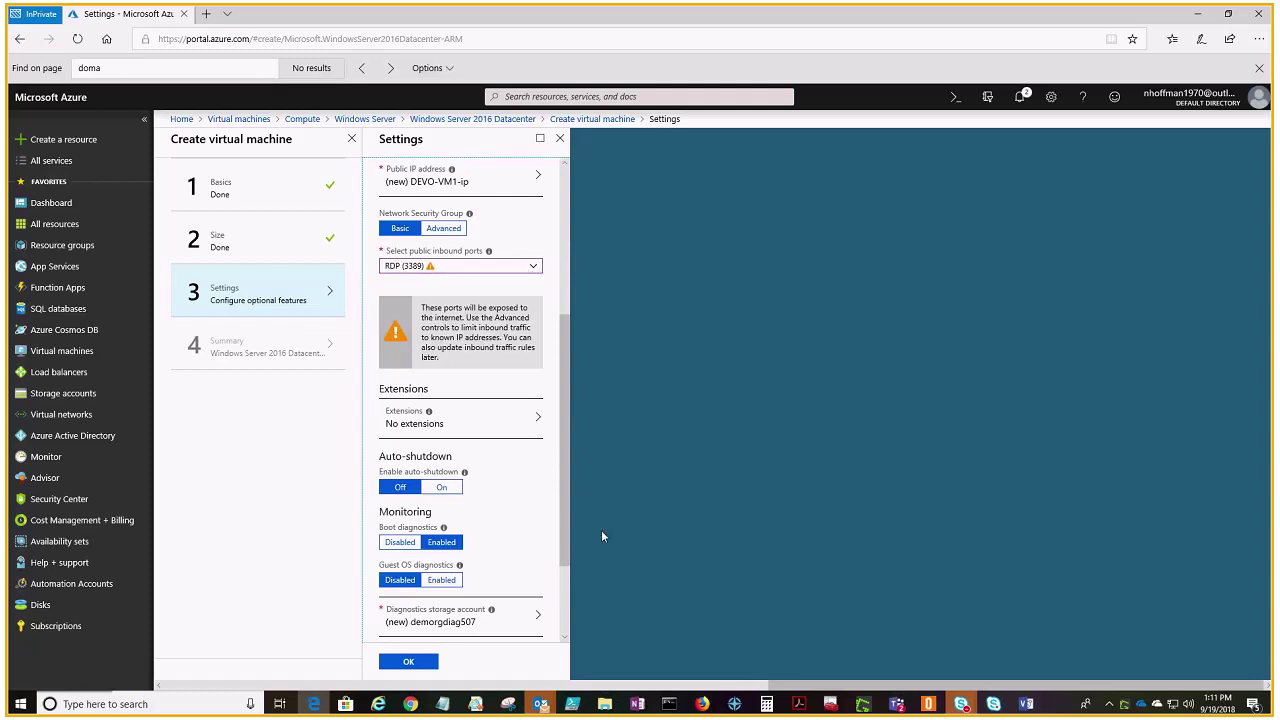
scroll(475, 432, "down", 3)
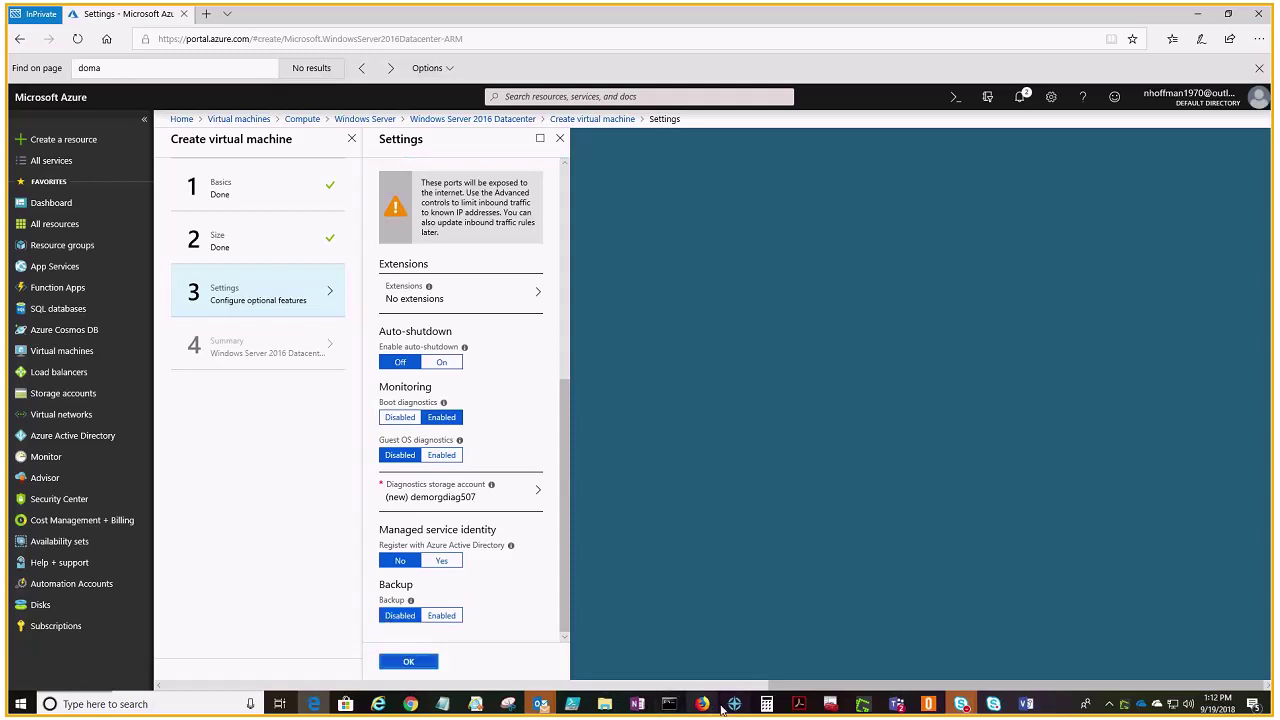
mouse_move(722, 708)
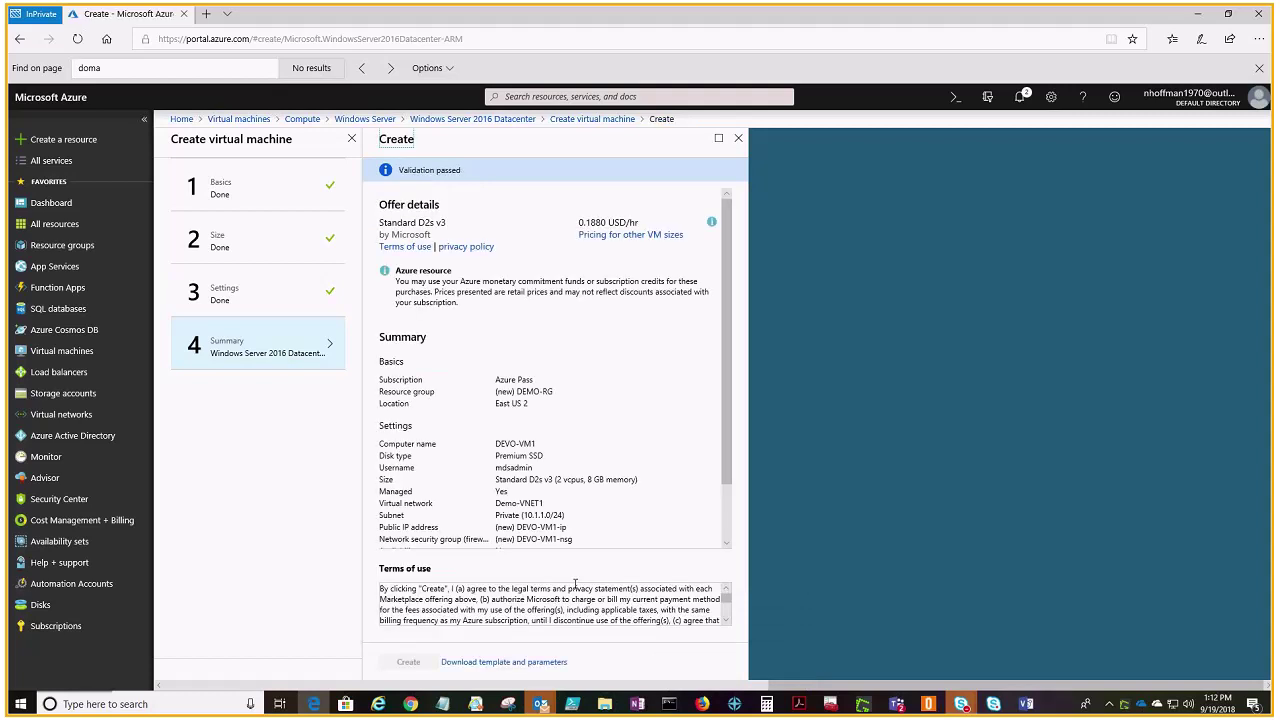
scroll(679, 499, "down", 2)
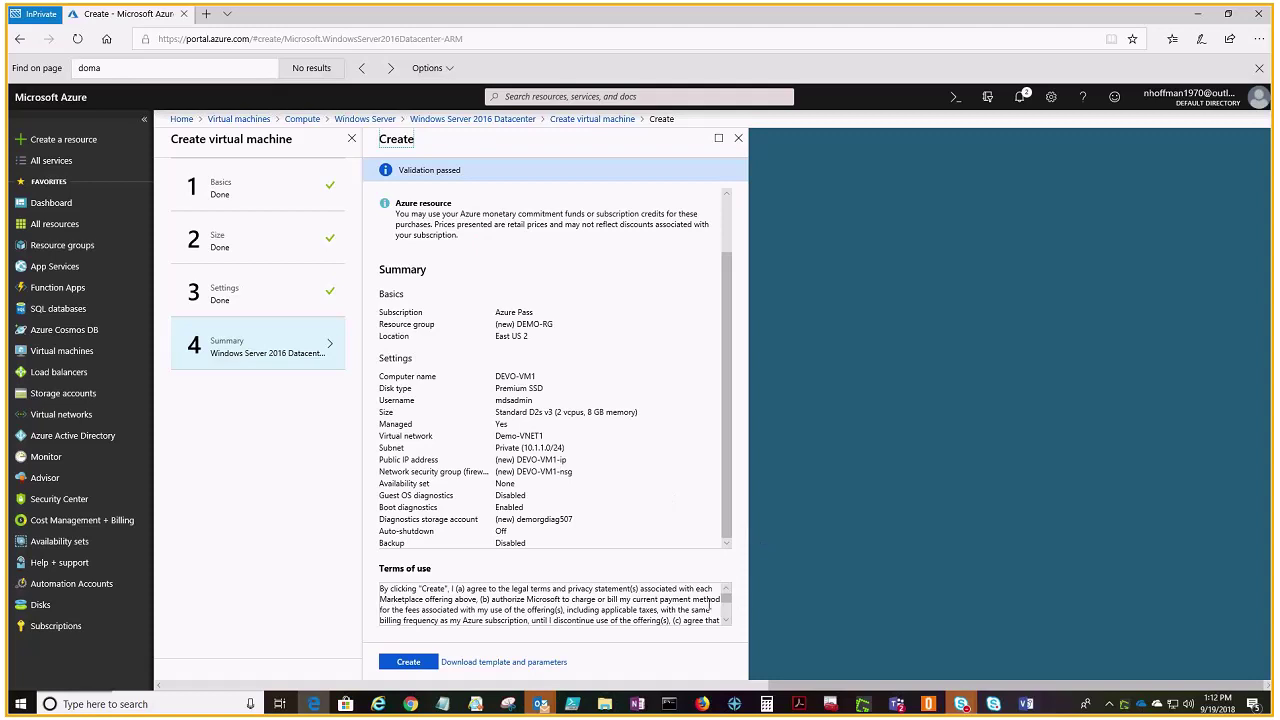
left_click_drag(727, 598, 732, 617)
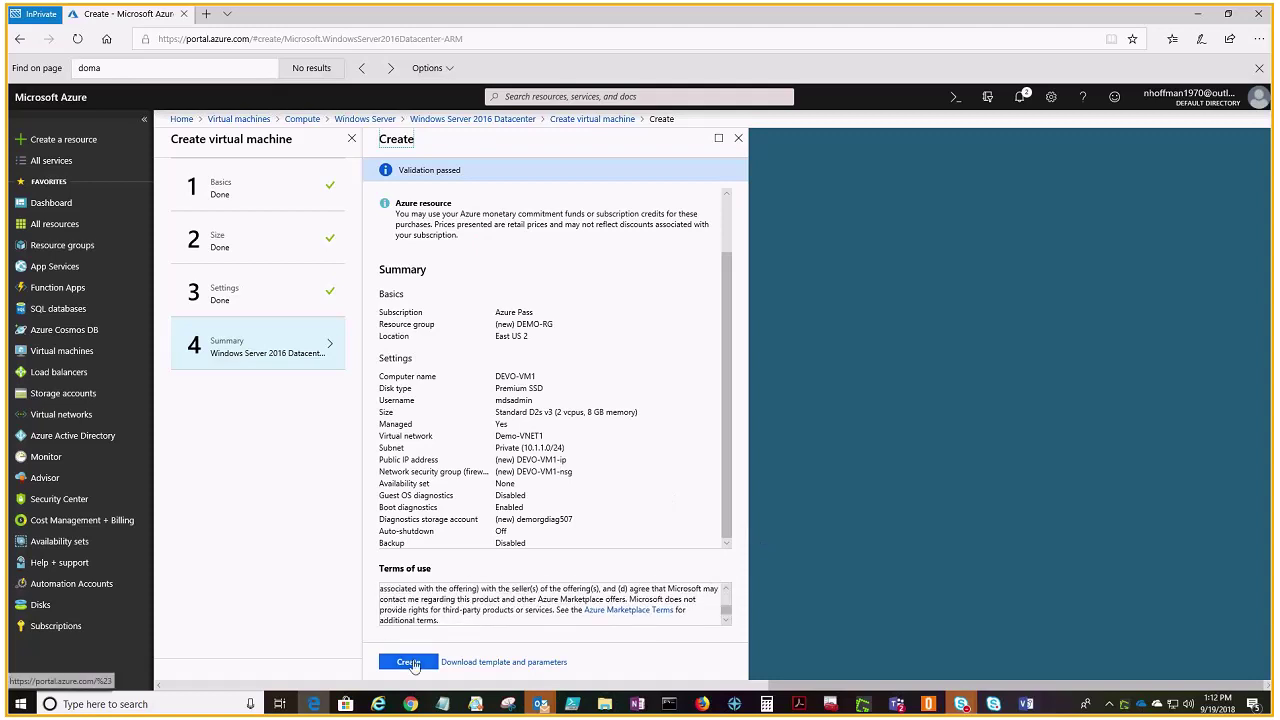
left_click(408, 661)
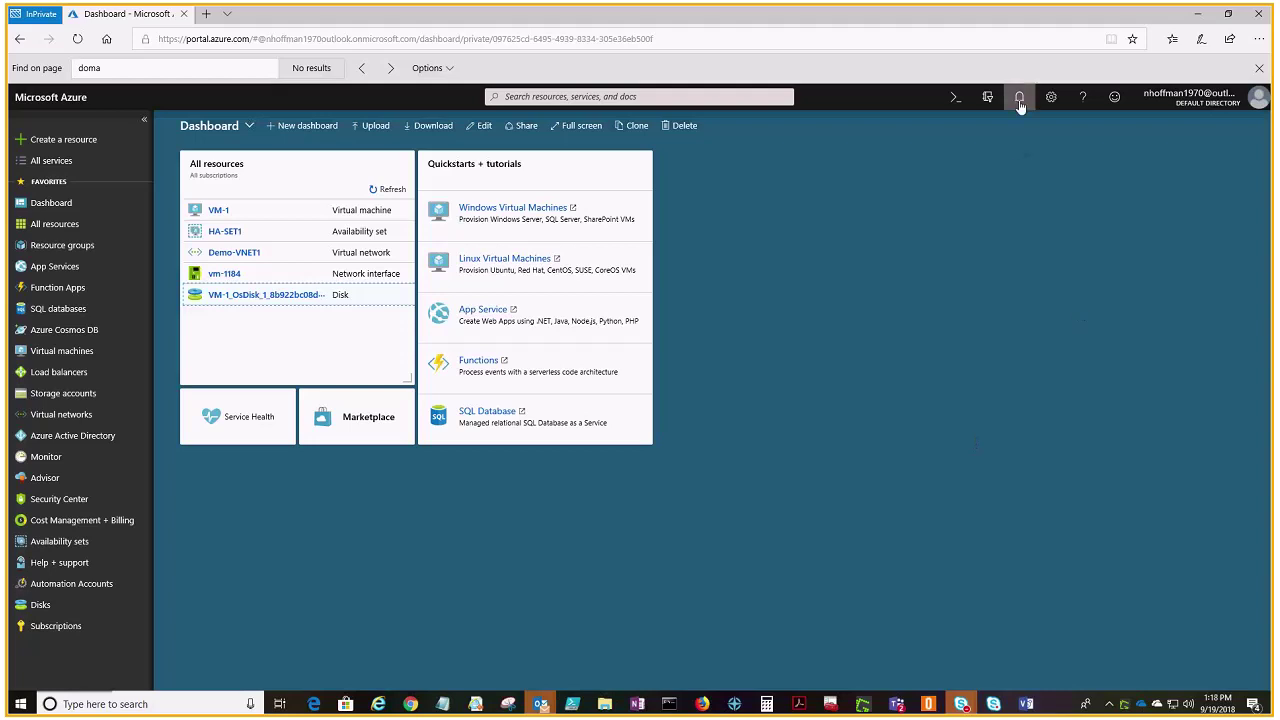
Step: Check the details of the DEMO-RG deployment from the notifications and open the DEVO-VM1 virtual machine
left_click(1020, 100)
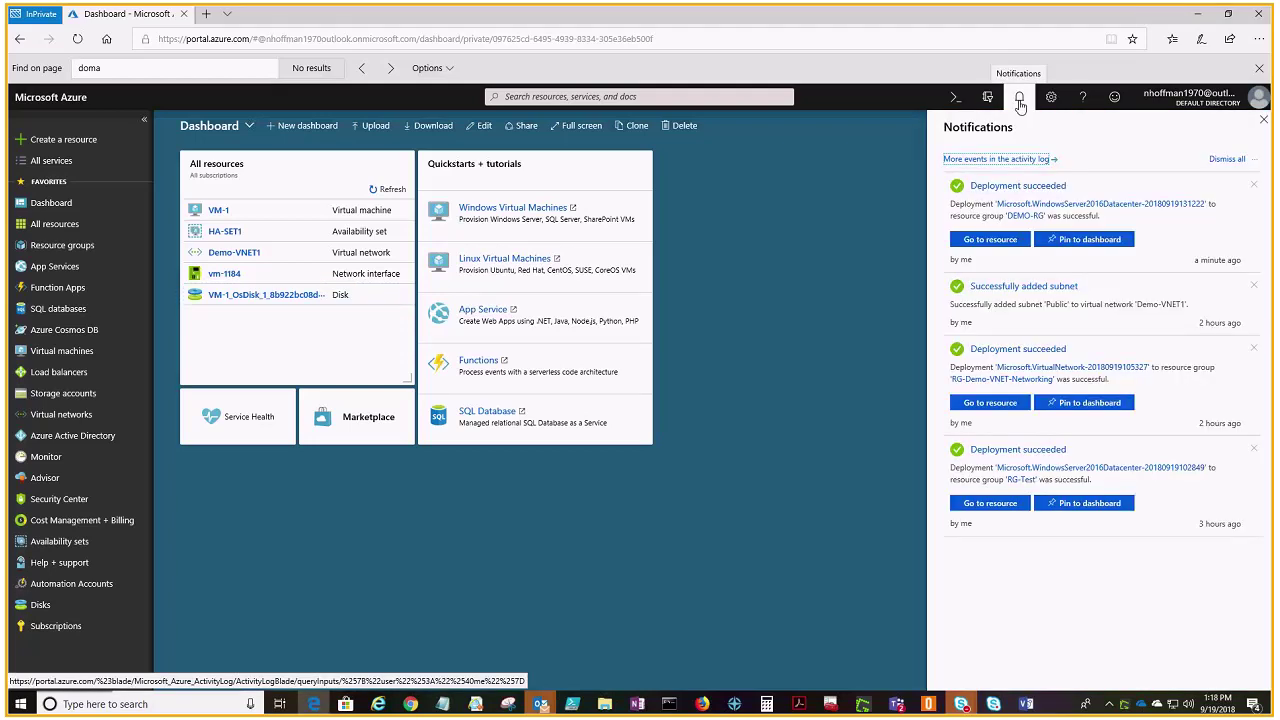
left_click(1048, 187)
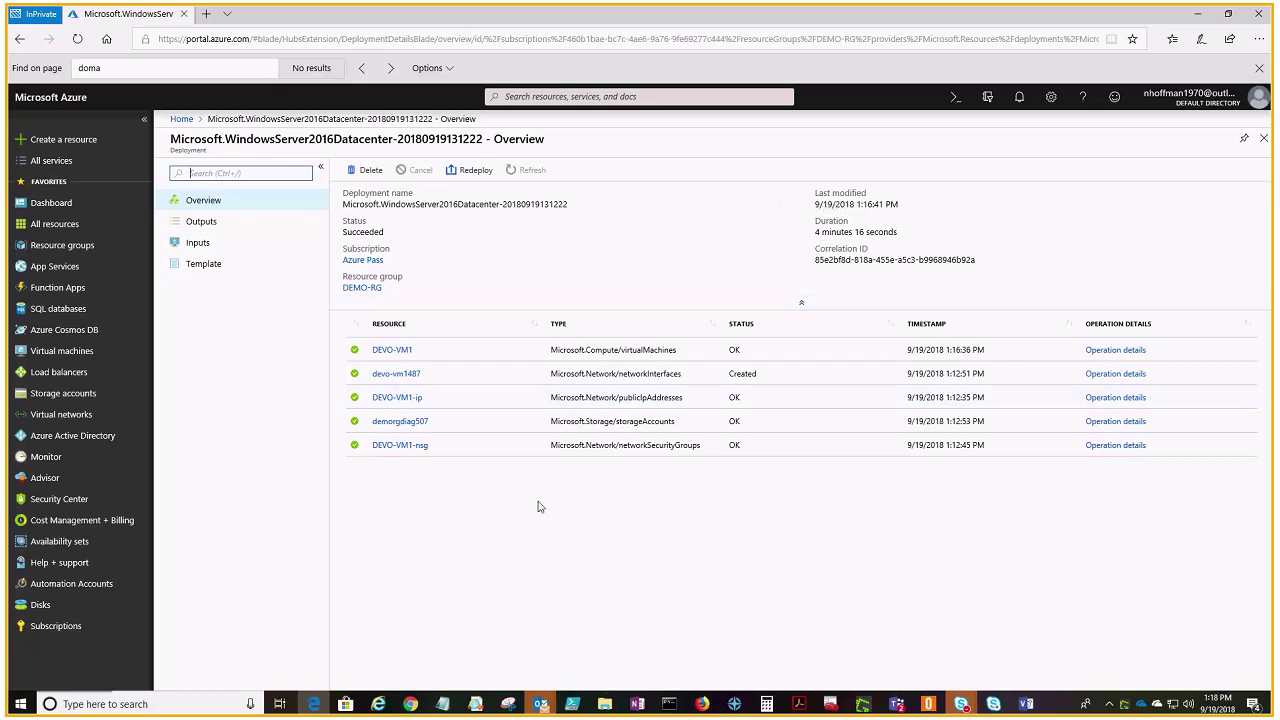
left_click(60, 351)
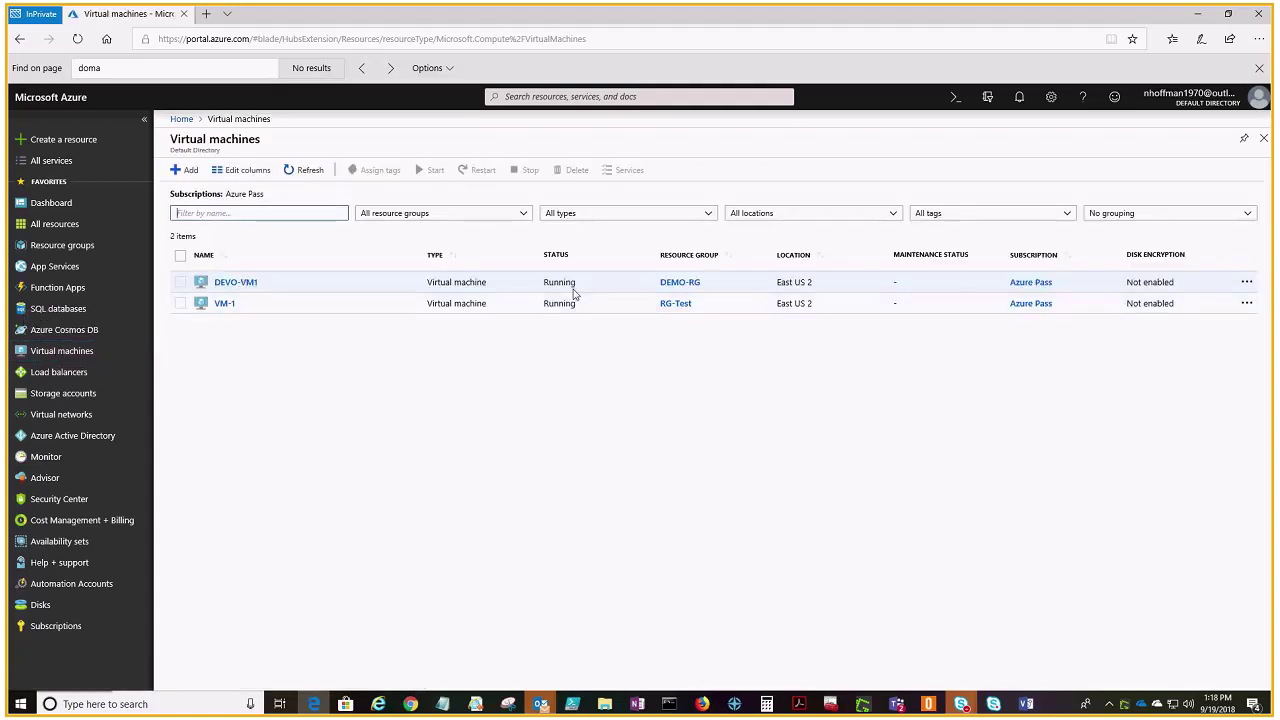
left_click(238, 284)
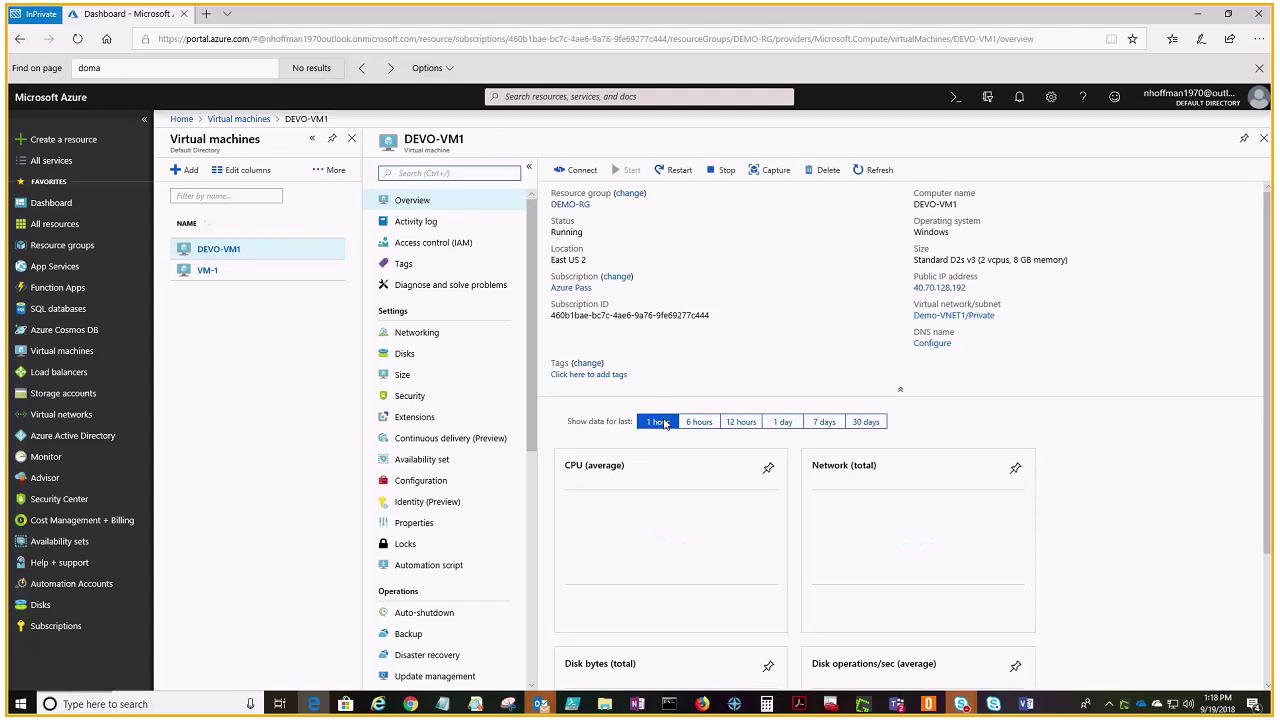
Step: Examine DEVO-VM1's overview details, performance charts and networking port rules, and return to its overview
left_click_drag(527, 272, 522, 206)
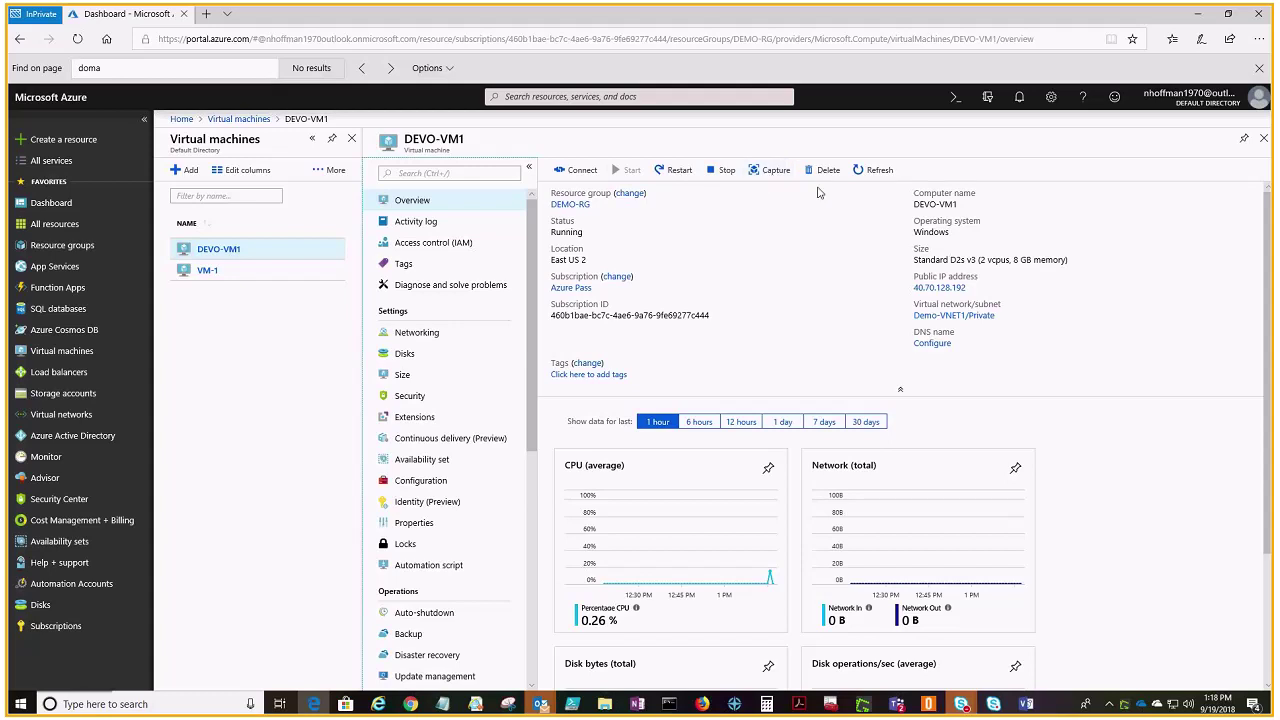
scroll(860, 490, "down", 3)
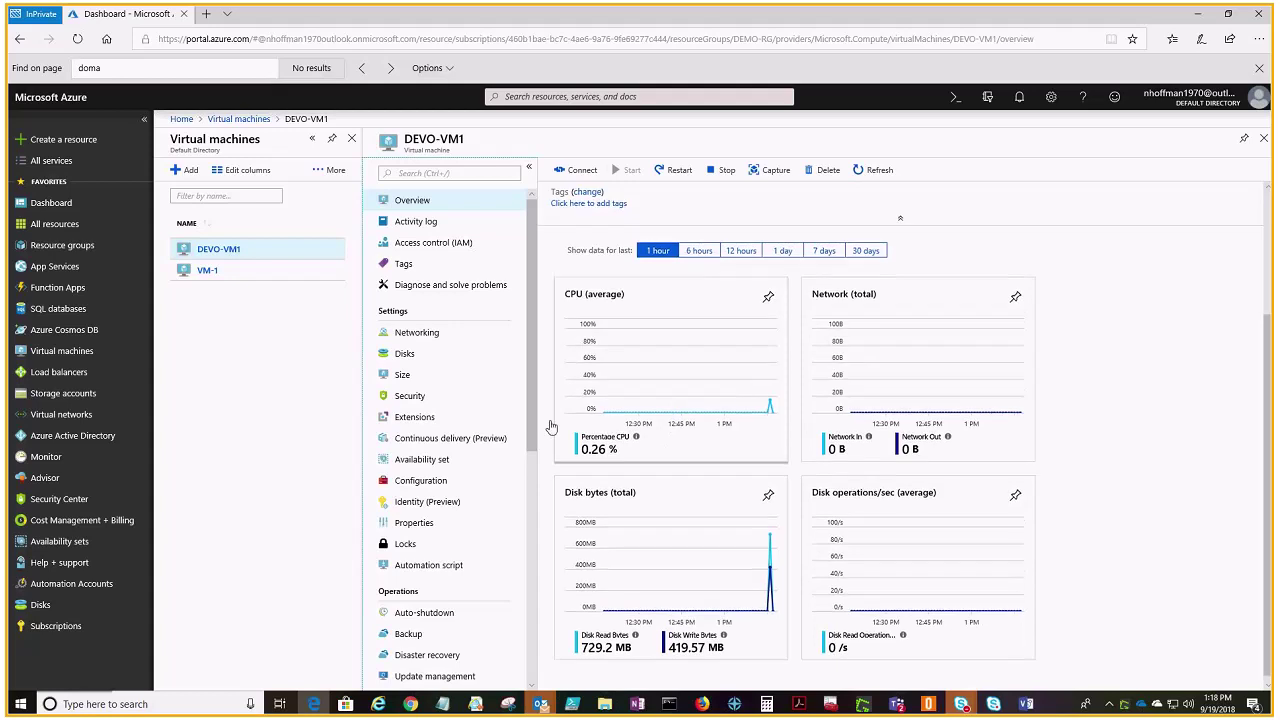
scroll(560, 420, "up", 3)
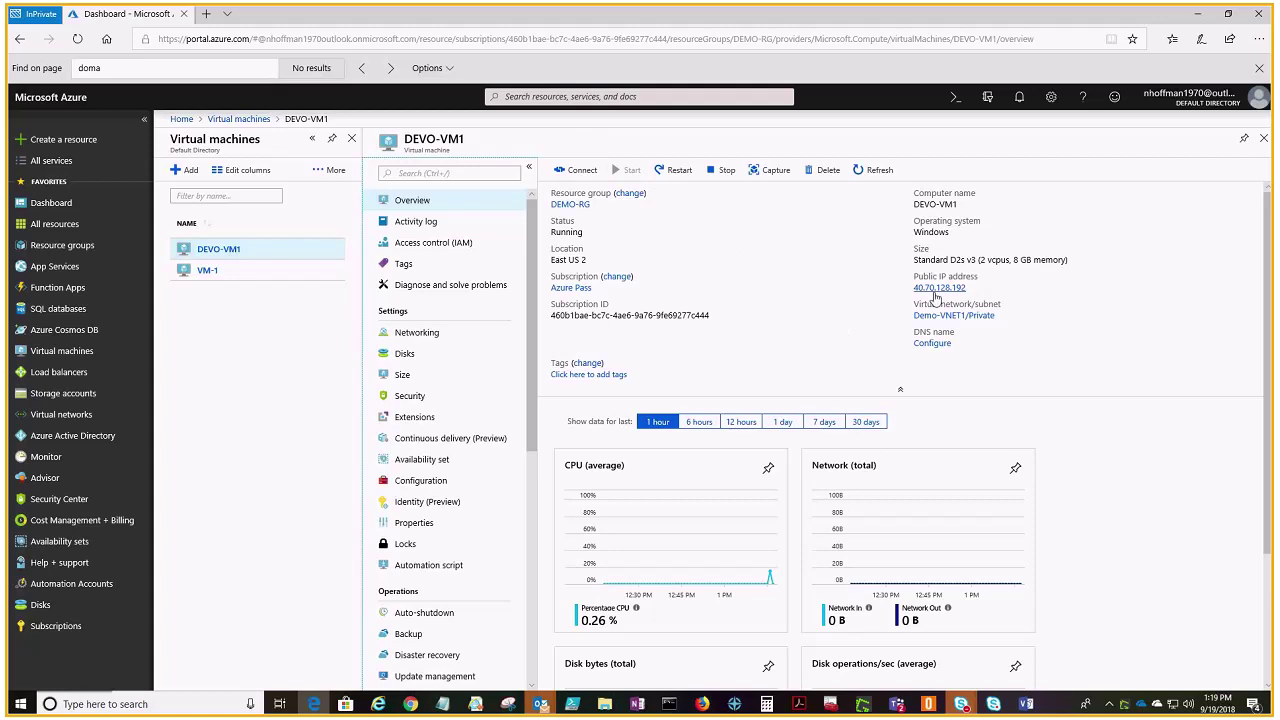
scroll(535, 335, "down", 2)
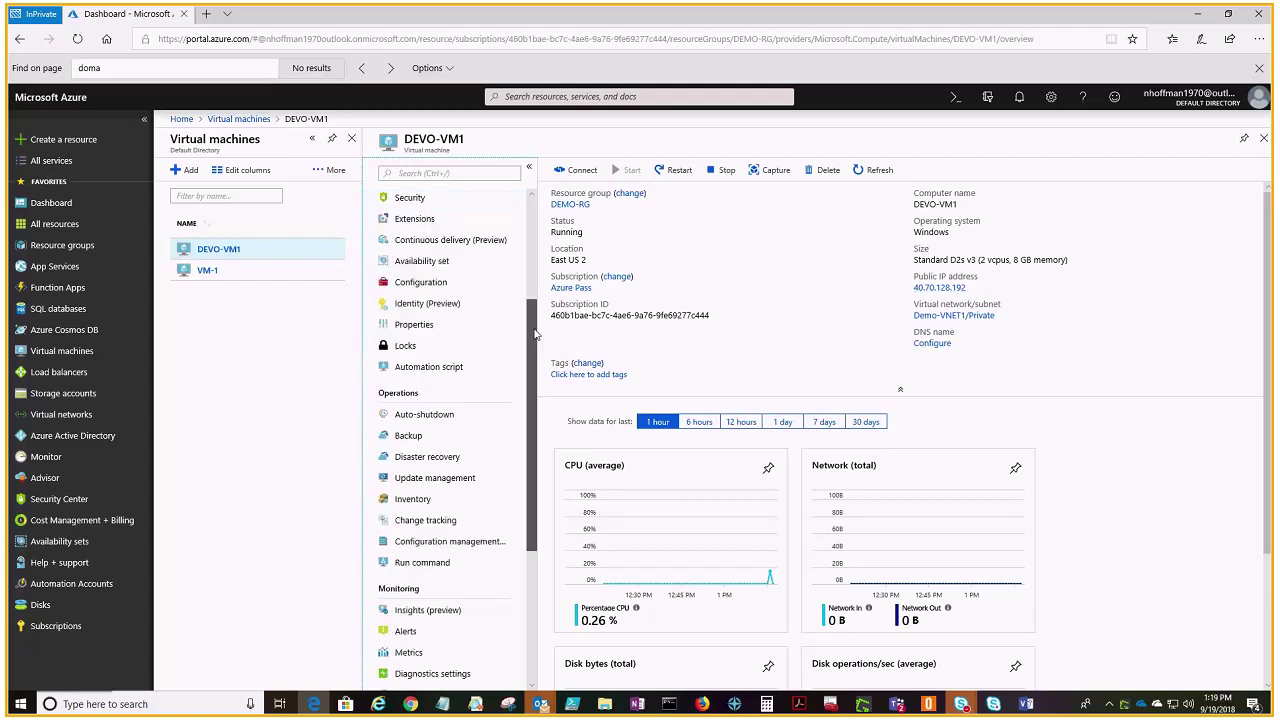
scroll(535, 335, "up", 2)
left_click(416, 257)
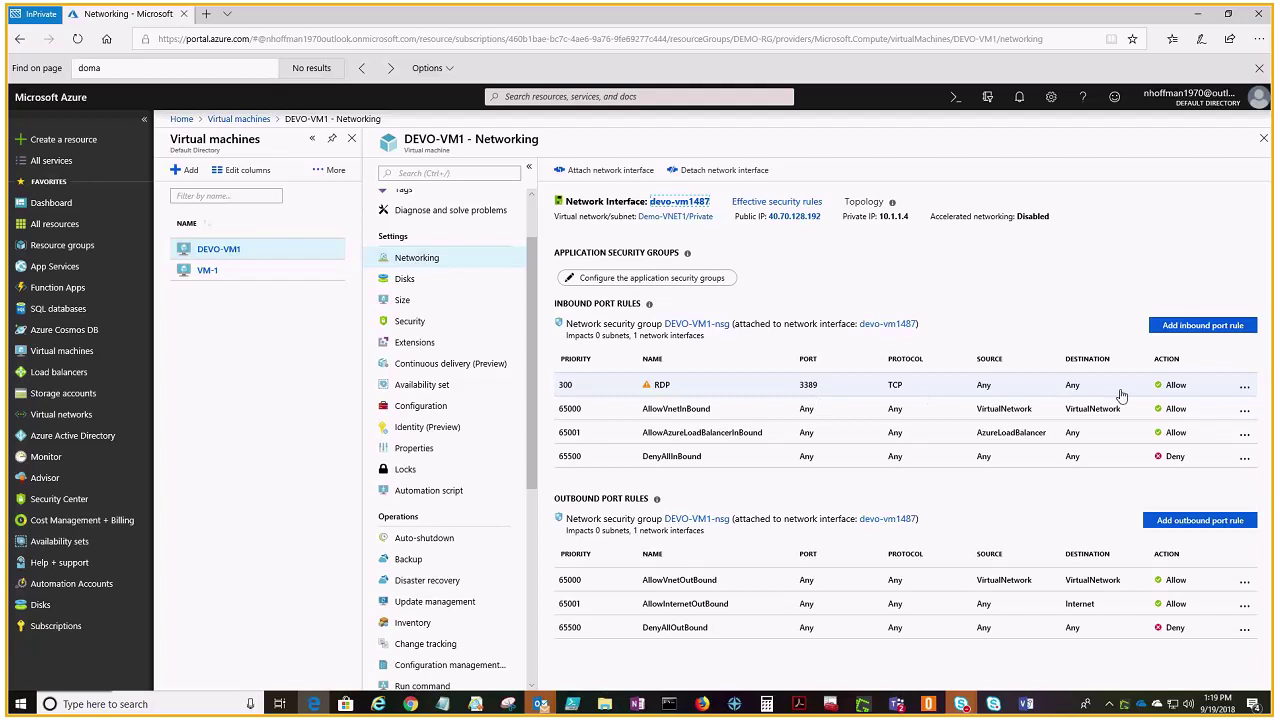
left_click(530, 215)
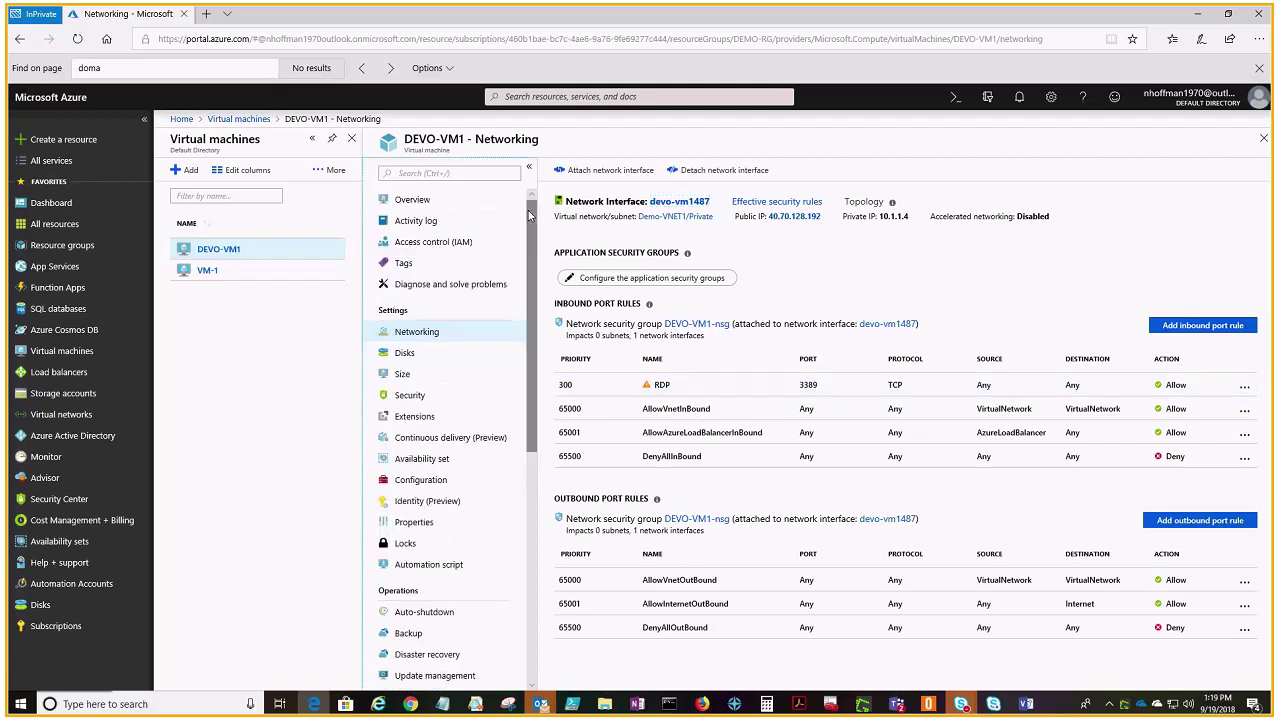
left_click(520, 200)
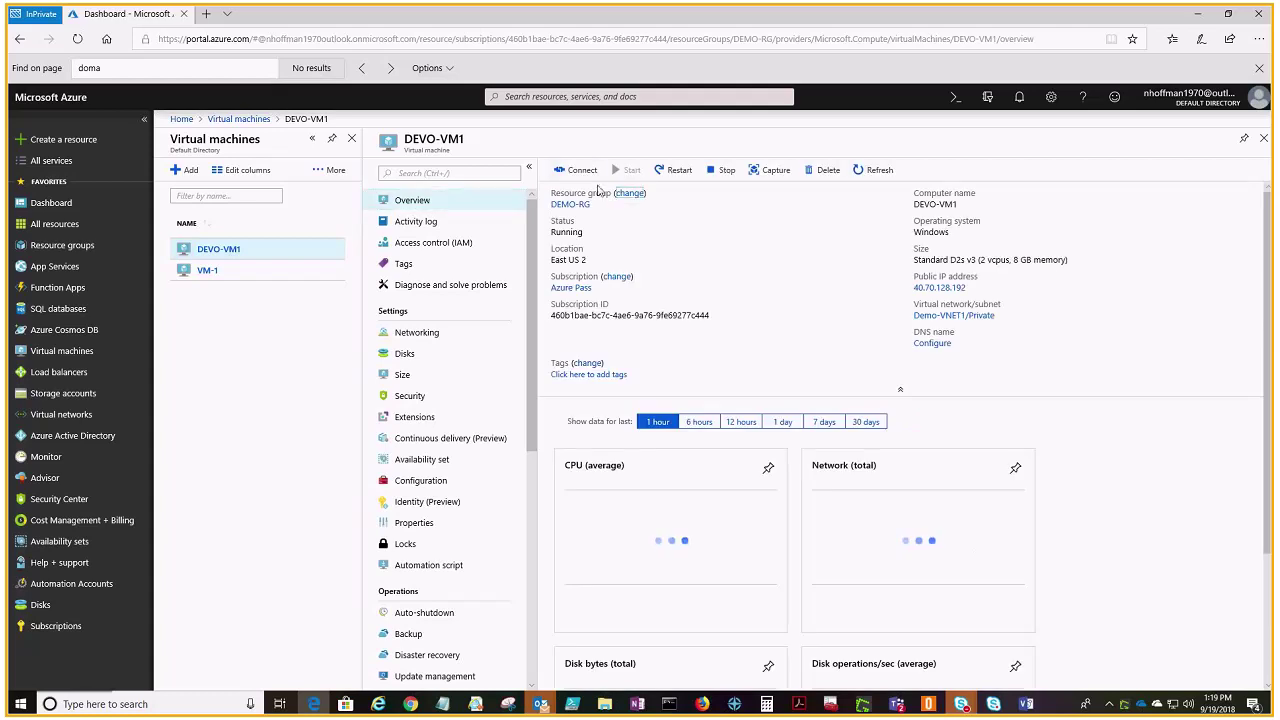
Step: Download and open the RDP file for DEVO-VM1's public IP address on port 3389, and start the remote connection
left_click(580, 172)
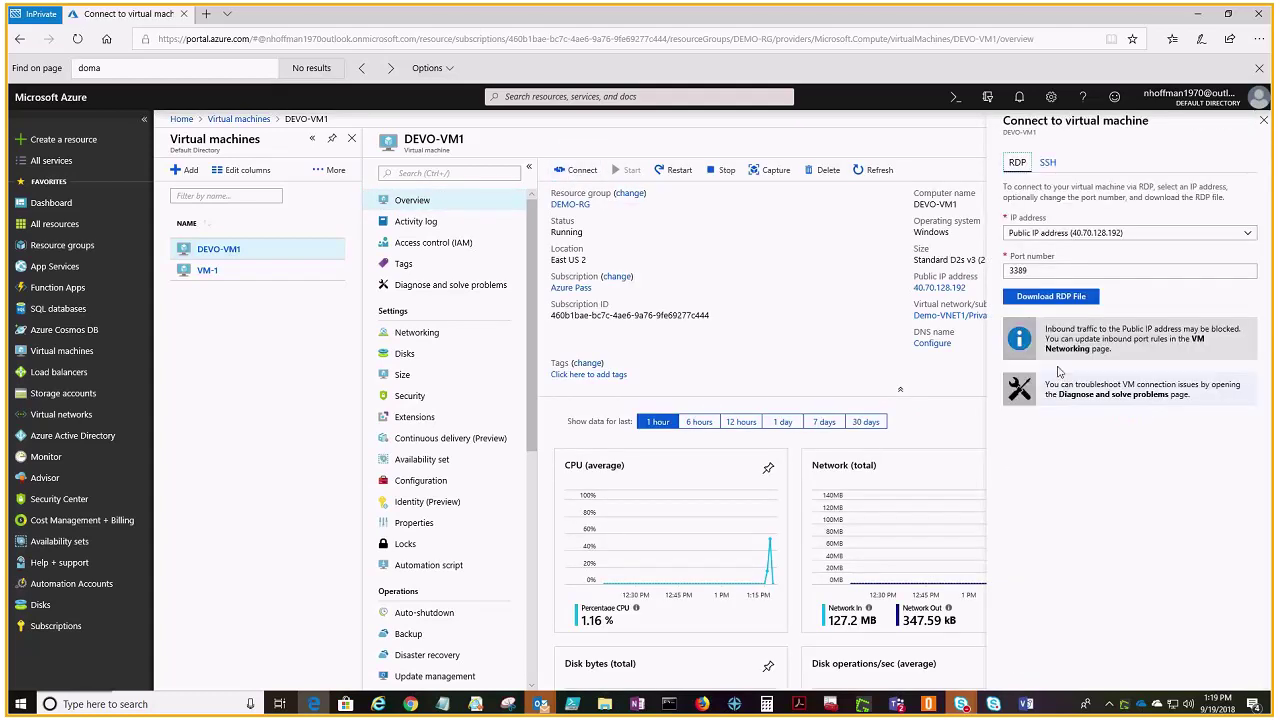
left_click(1050, 296)
left_click(700, 670)
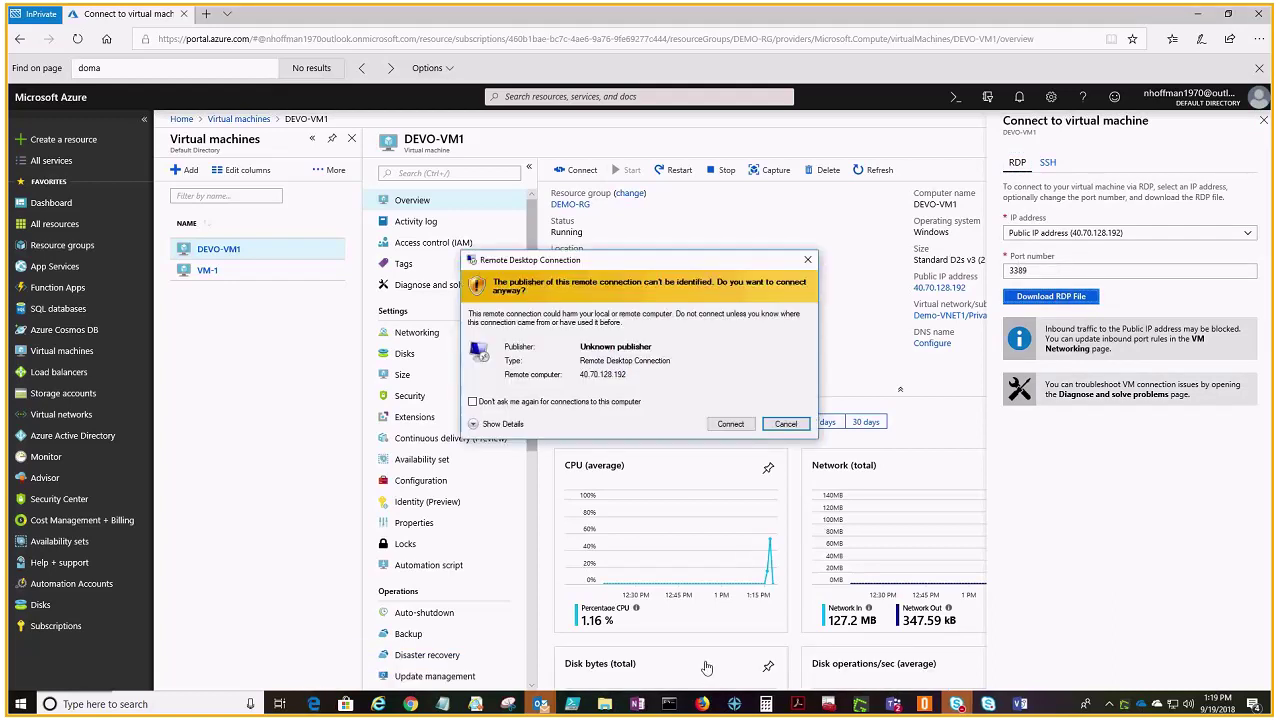
left_click(731, 432)
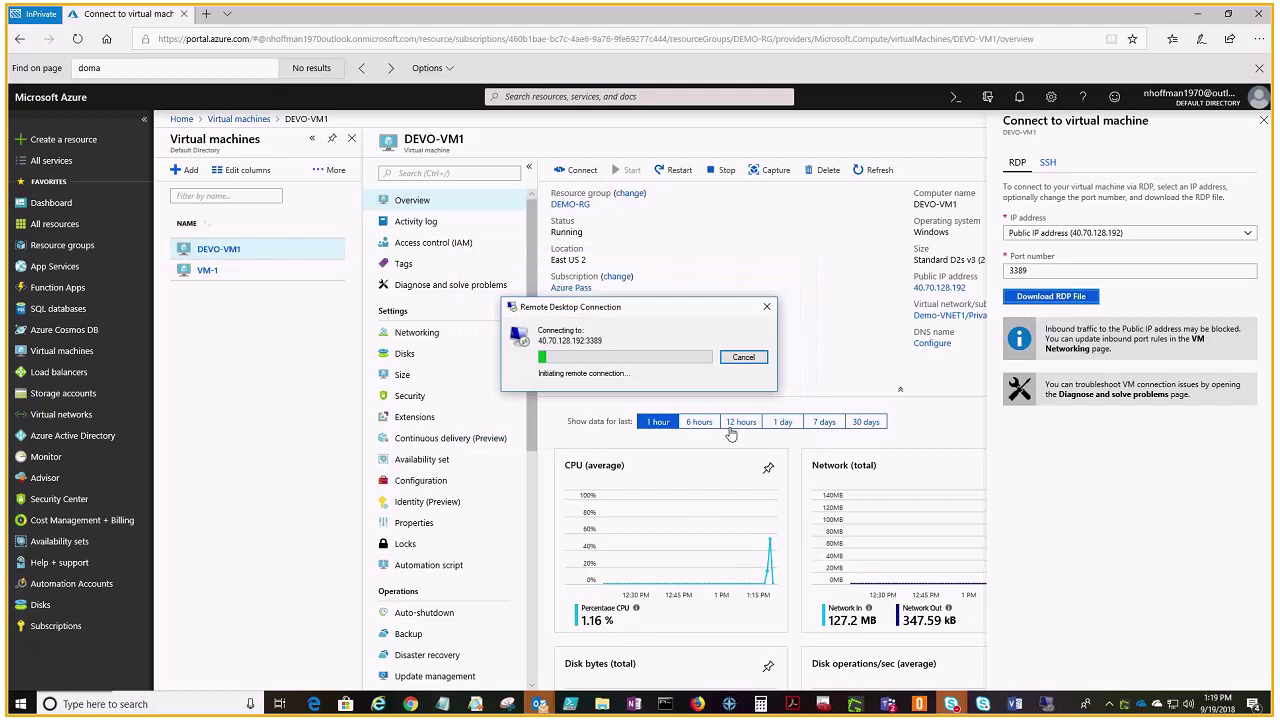
Step: Sign in to the remote connection as mdsadmin with the account password and accept the untrusted certificate
type("mdsadmin")
key("Tab")
key("ctrl+v")
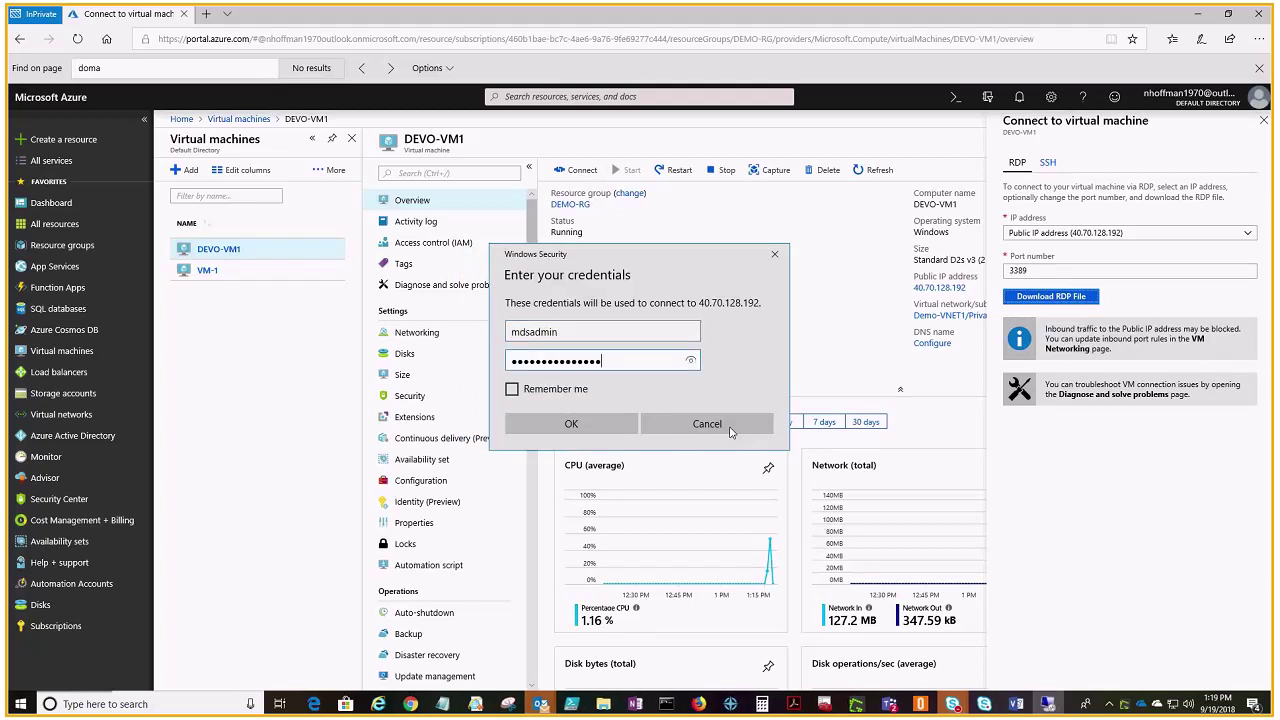
left_click(603, 423)
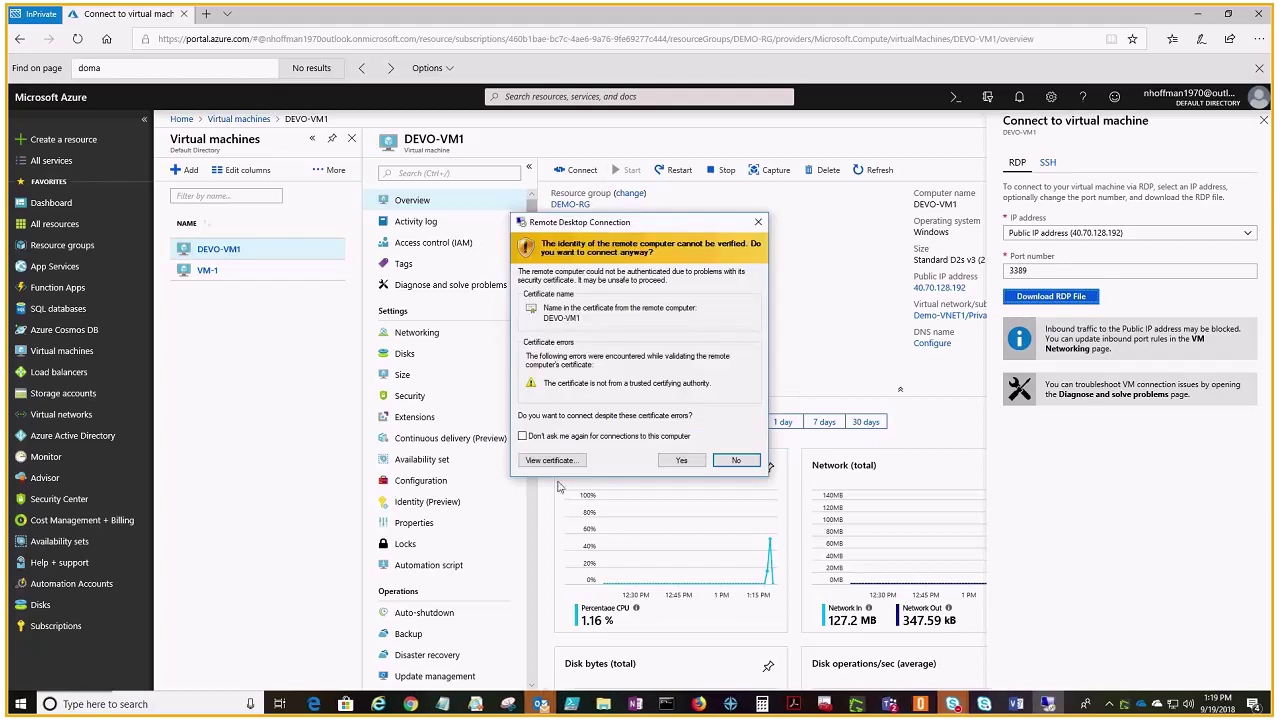
left_click(681, 460)
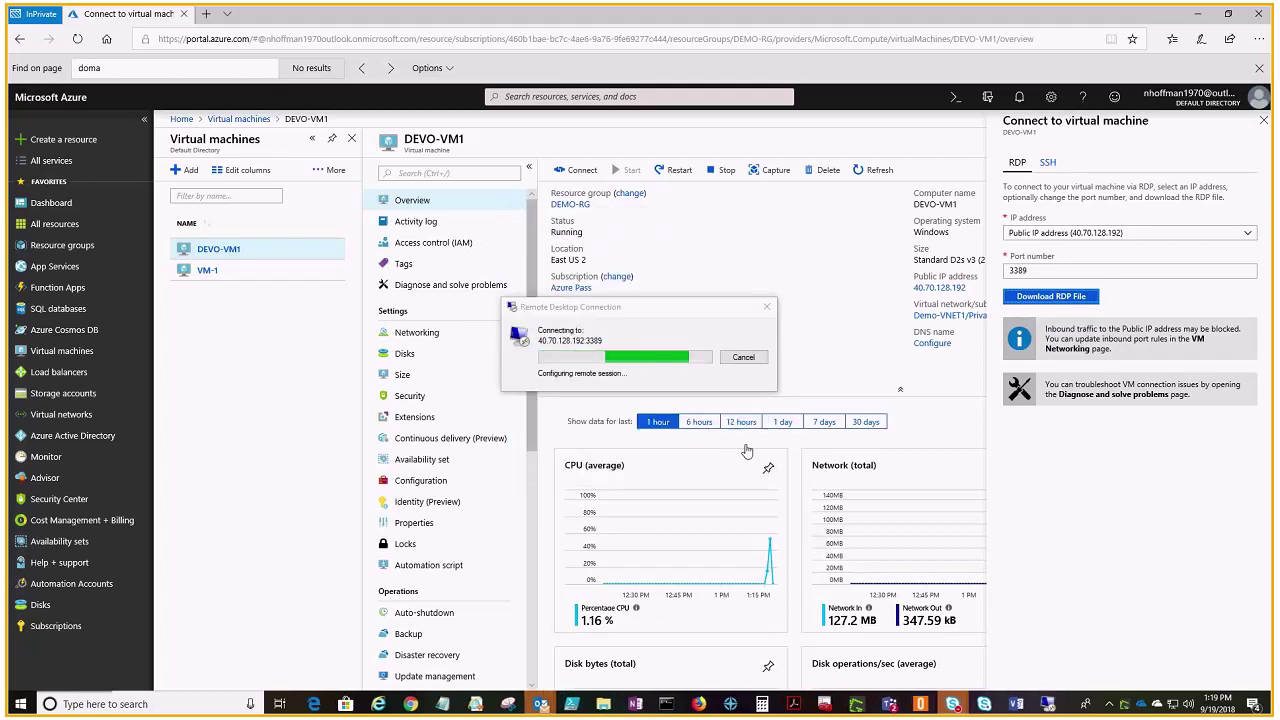